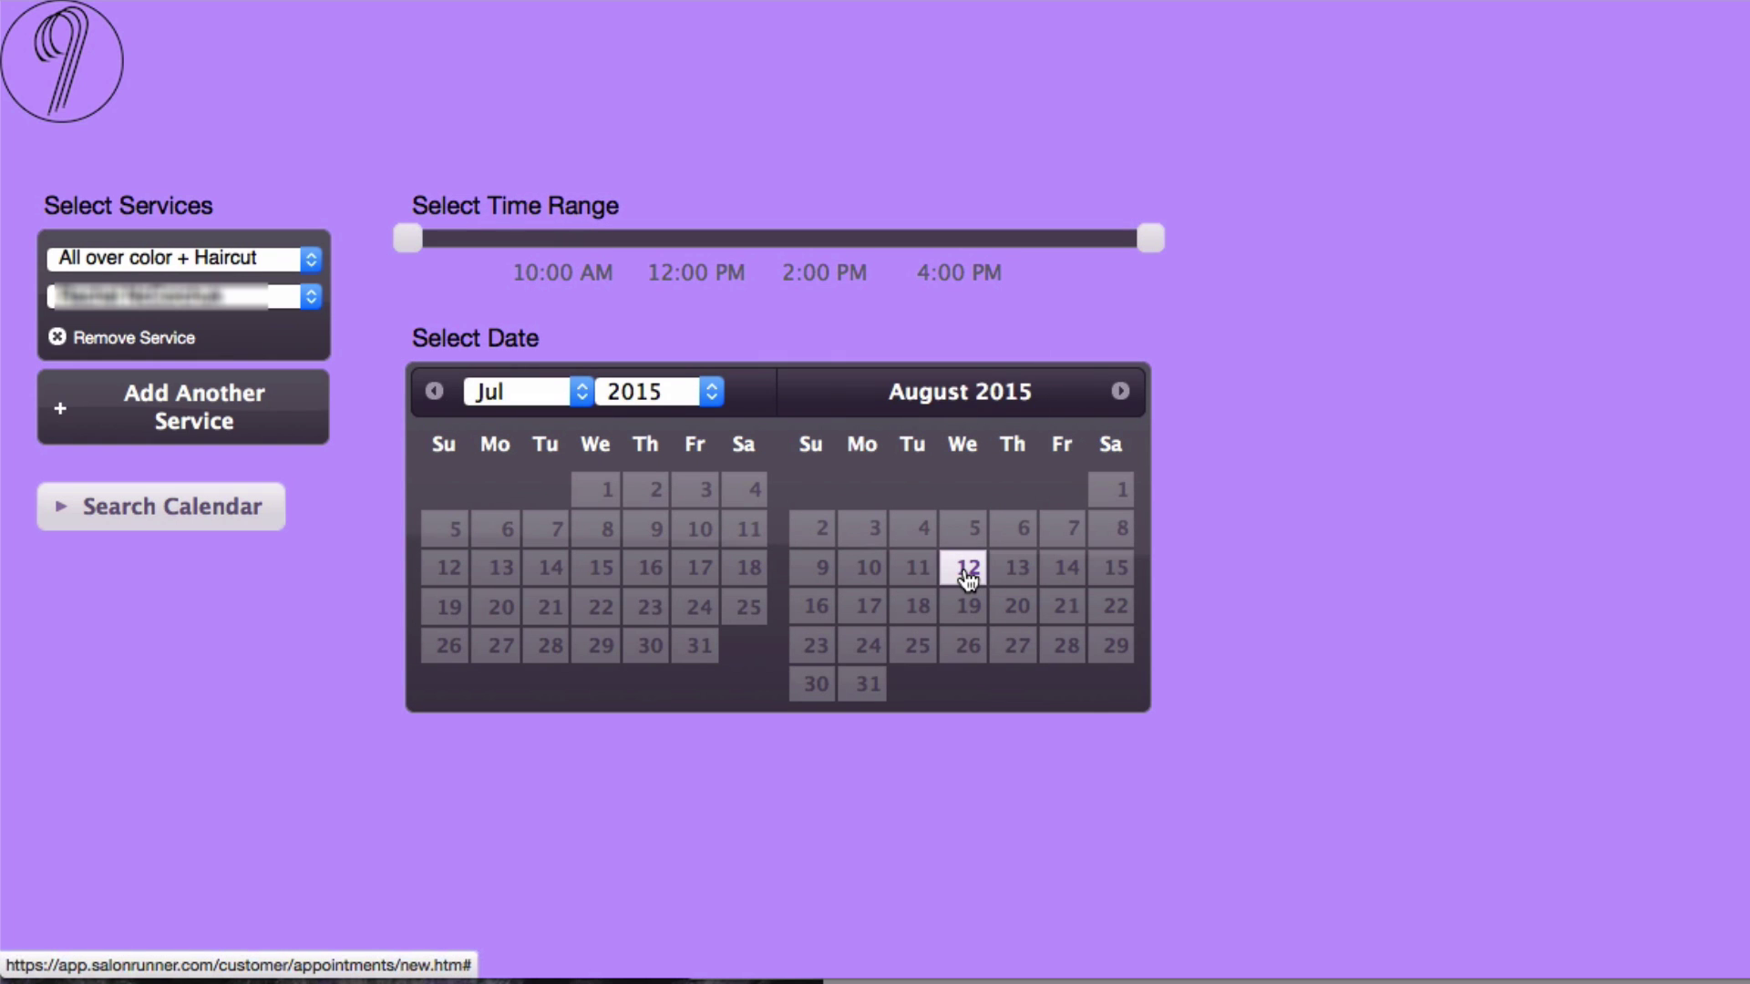
Book the All over color + Haircut appointment for August 12, 2015 at 12:30 PM.
click(964, 566)
scroll(861, 654, down, 3)
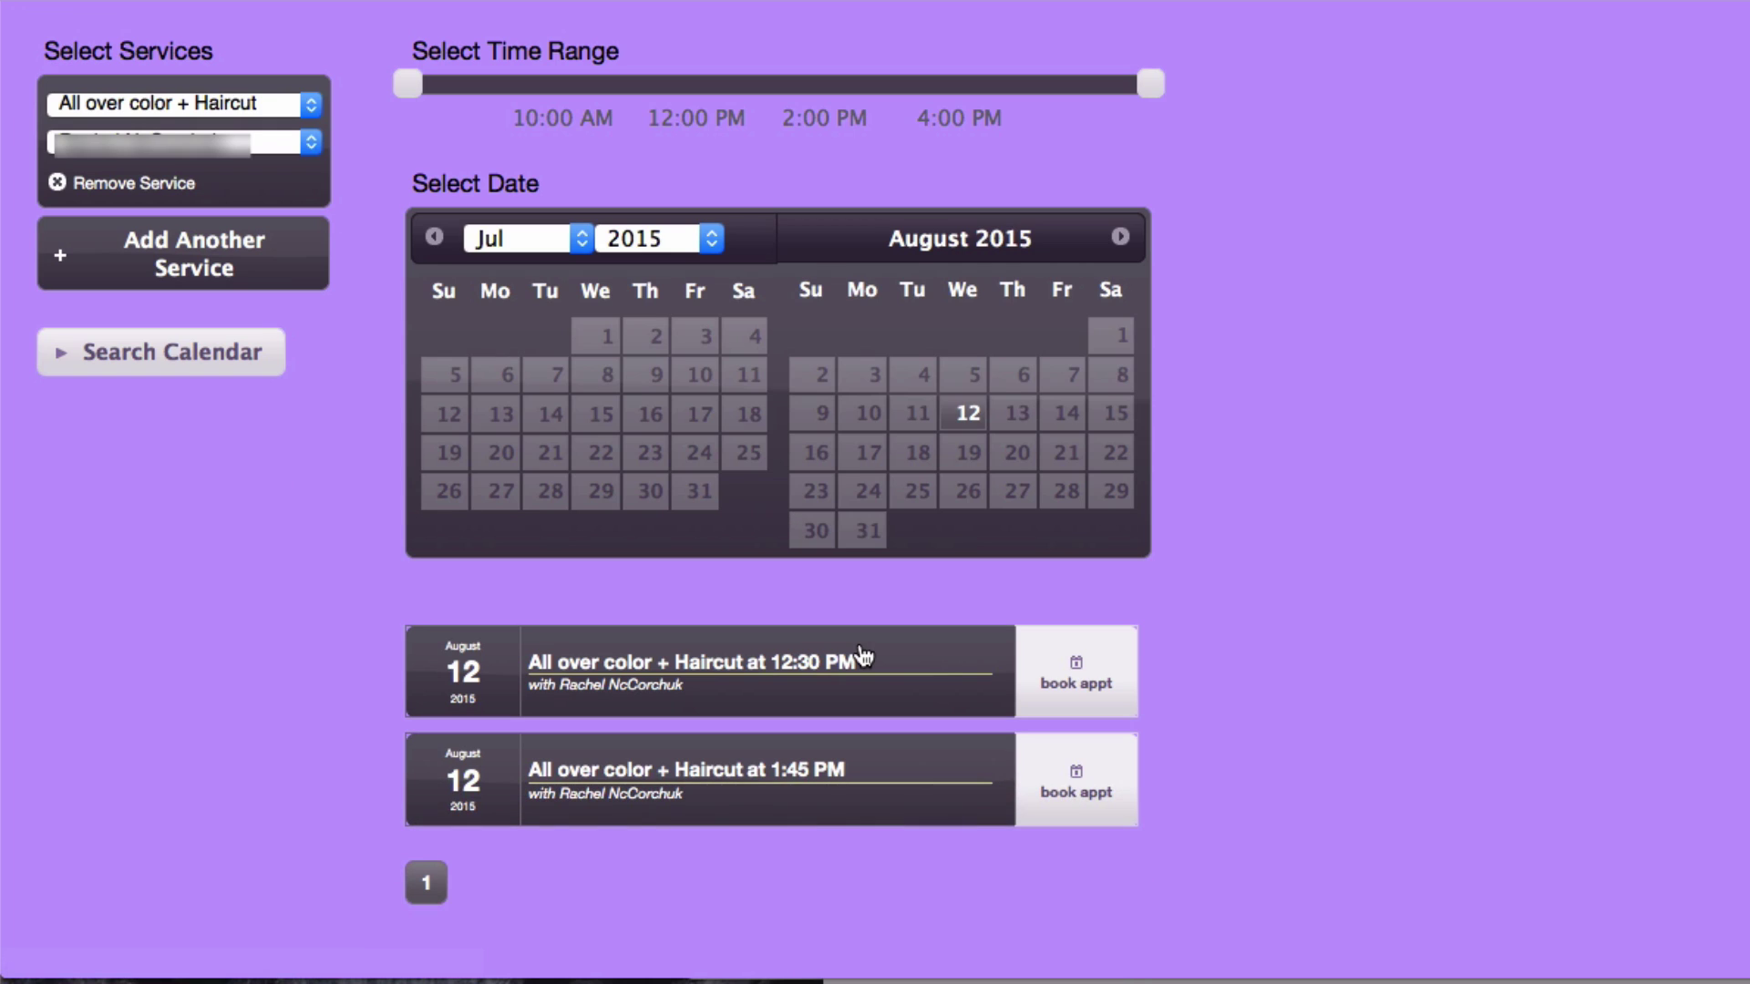
click(1083, 694)
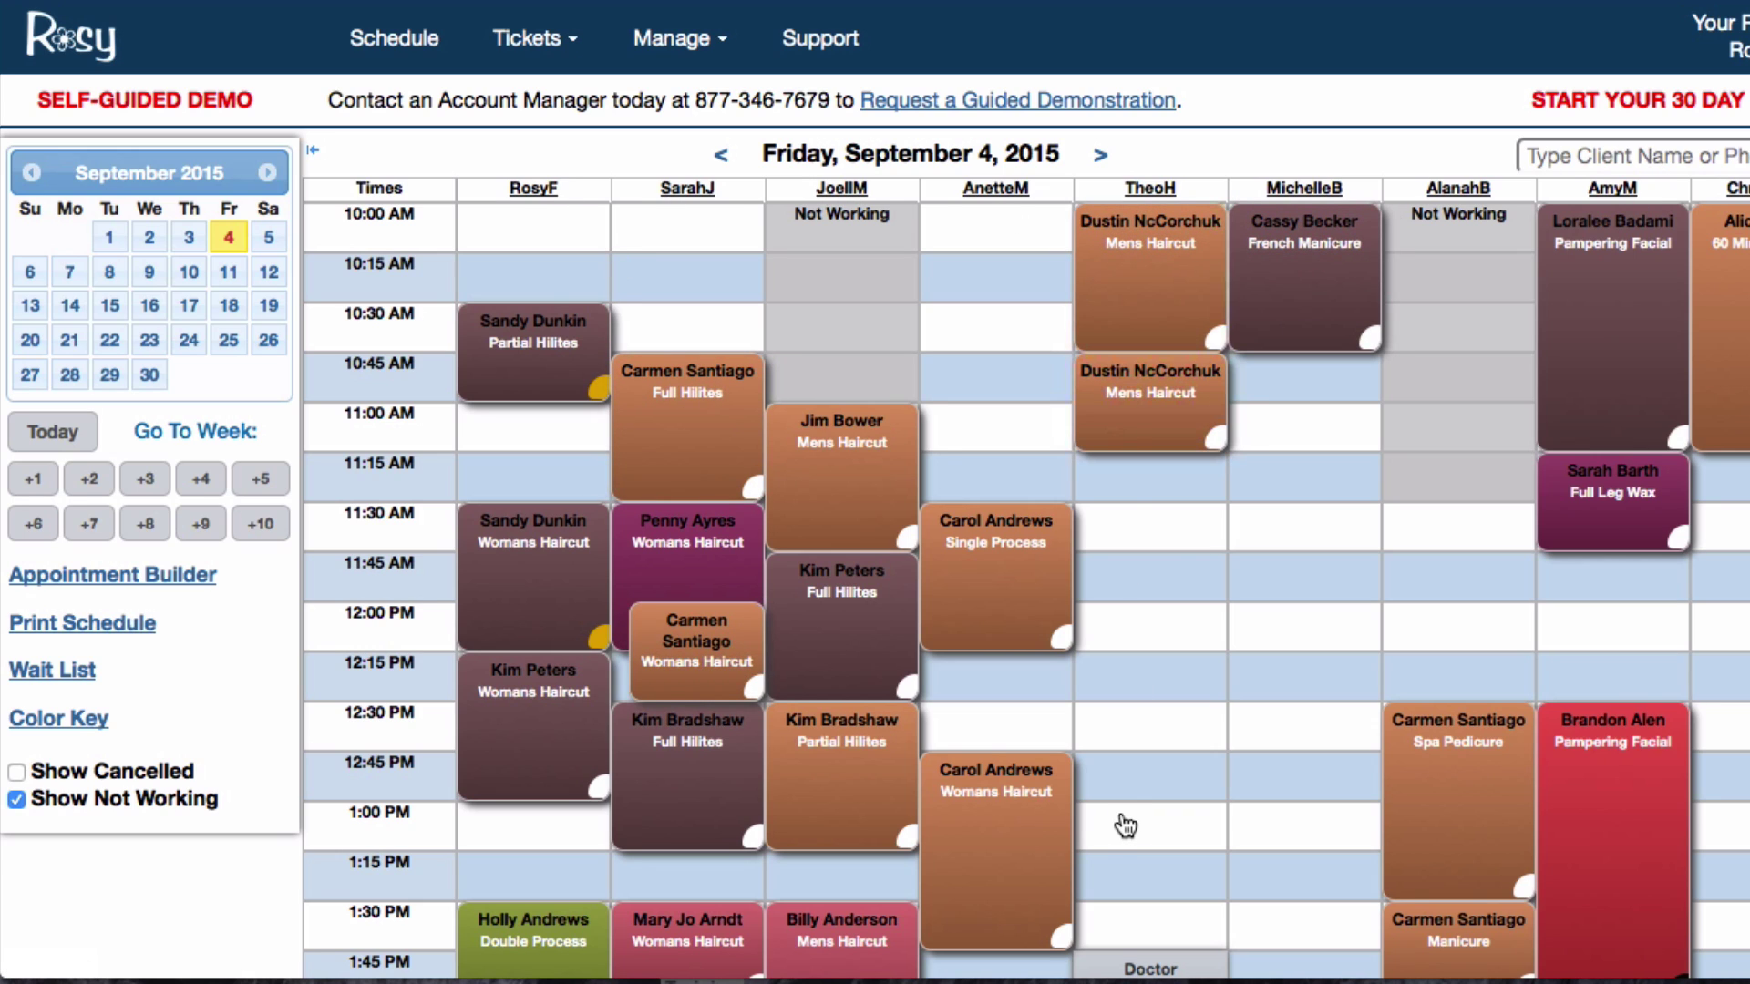
View the week schedule of the second employee in the daily schedule, and return to the all-employee view.
click(687, 189)
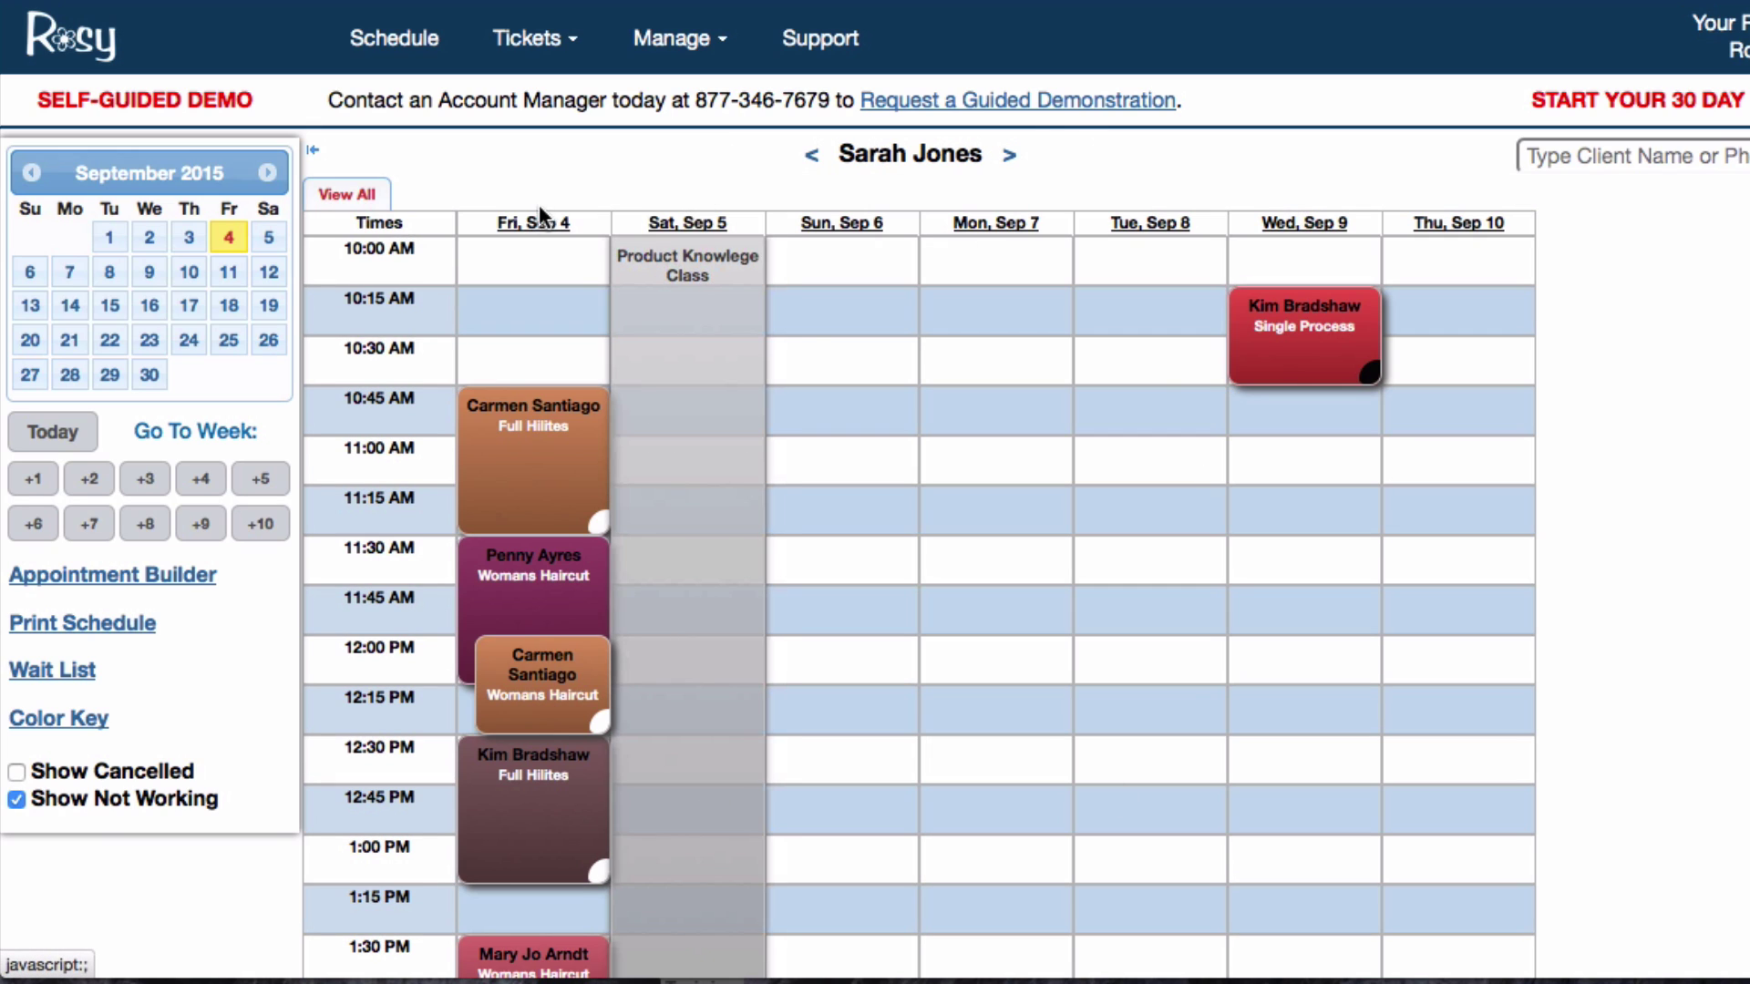
click(362, 190)
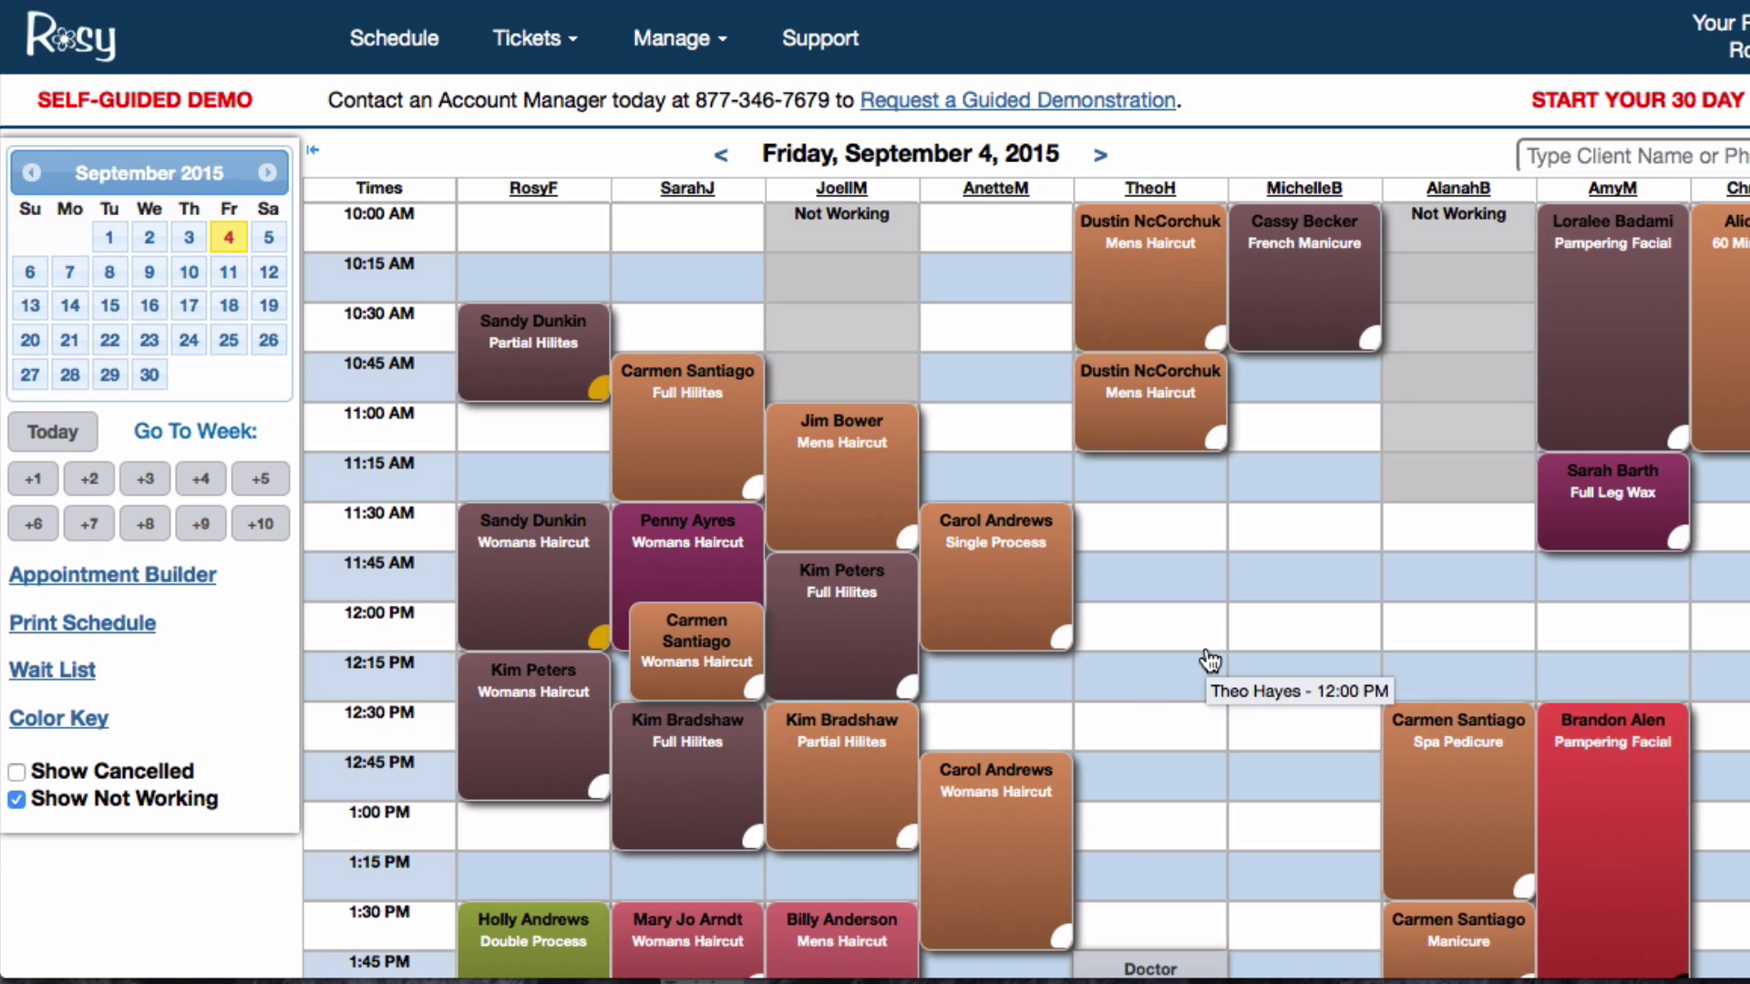
Start a new appointment in the fourth employee's column at 1:45 PM on September 4, 2015, and select the existing client by first name.
scroll(1209, 661, down, 3)
scroll(1209, 660, down, 4)
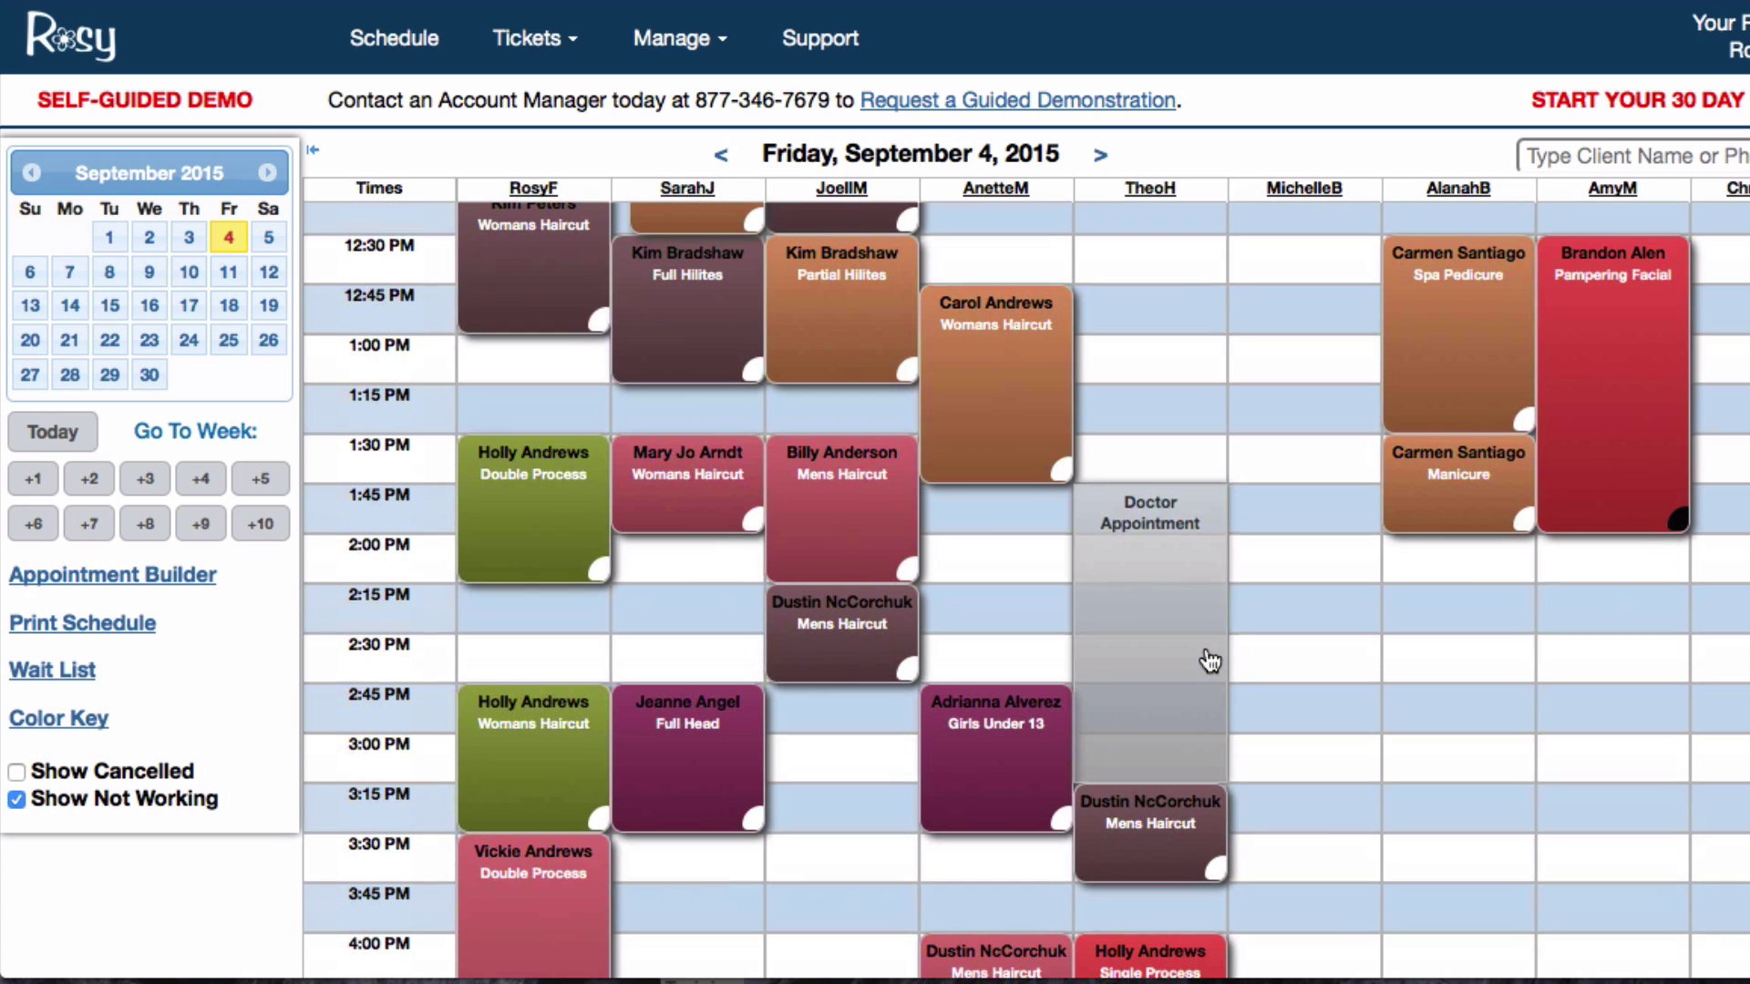
click(961, 515)
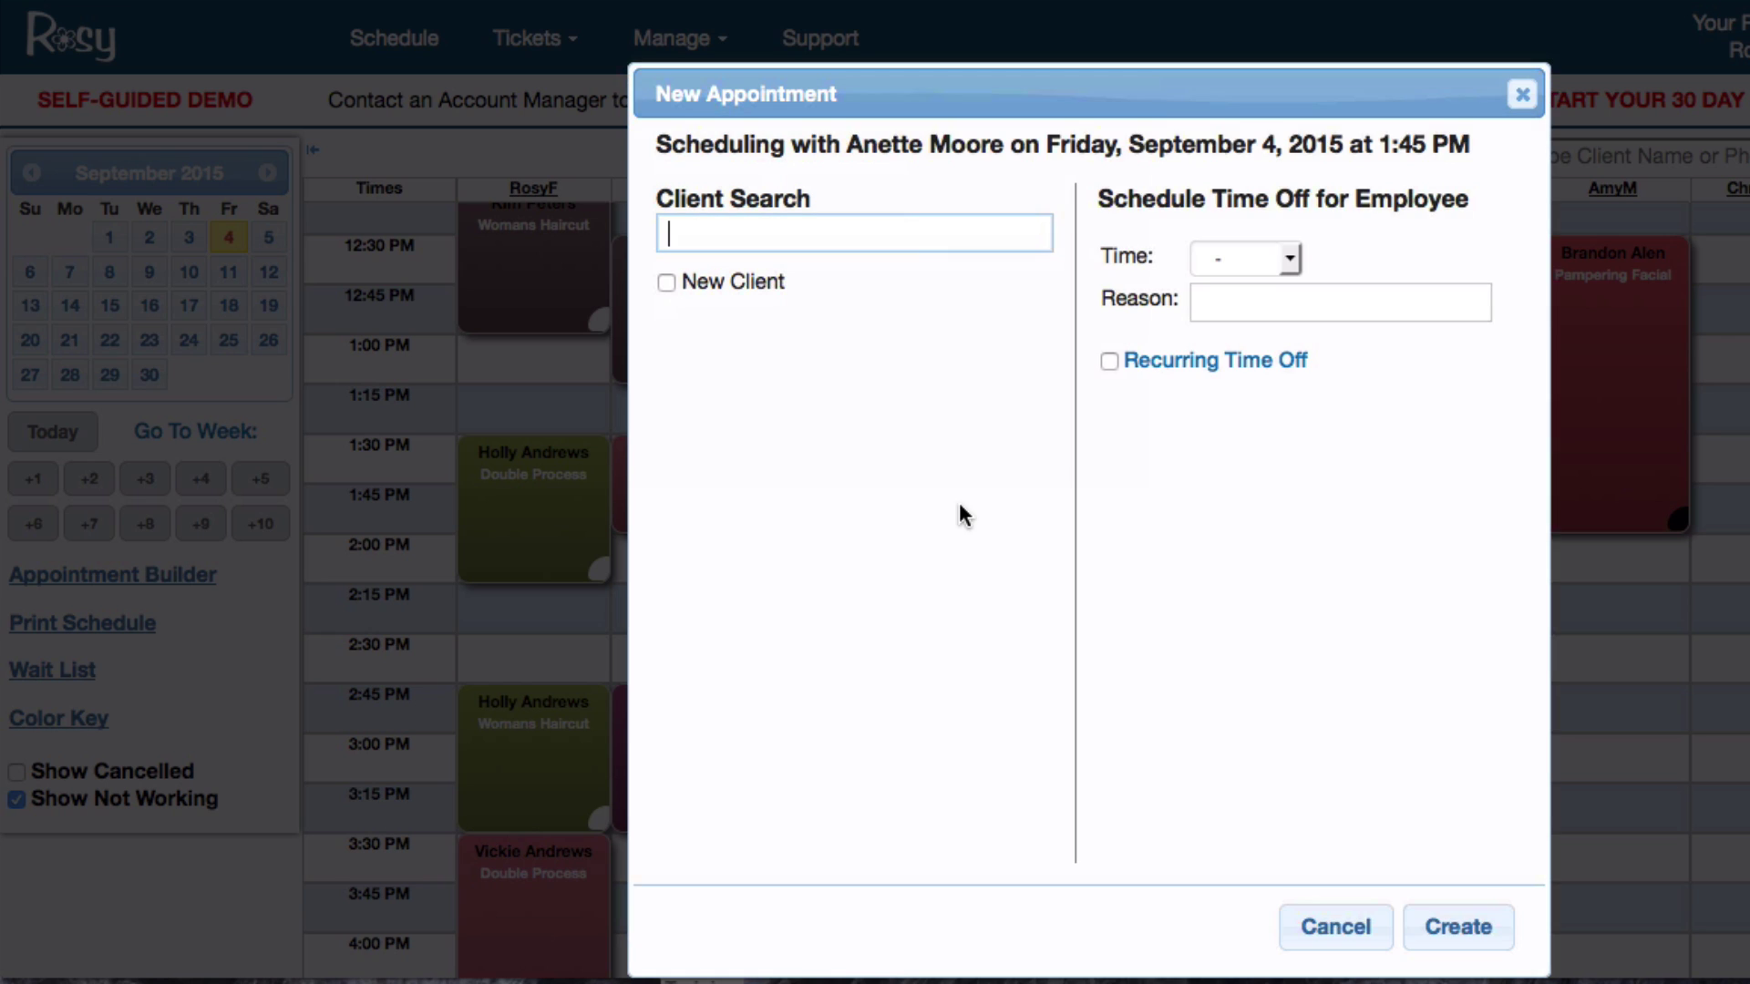
text(dus)
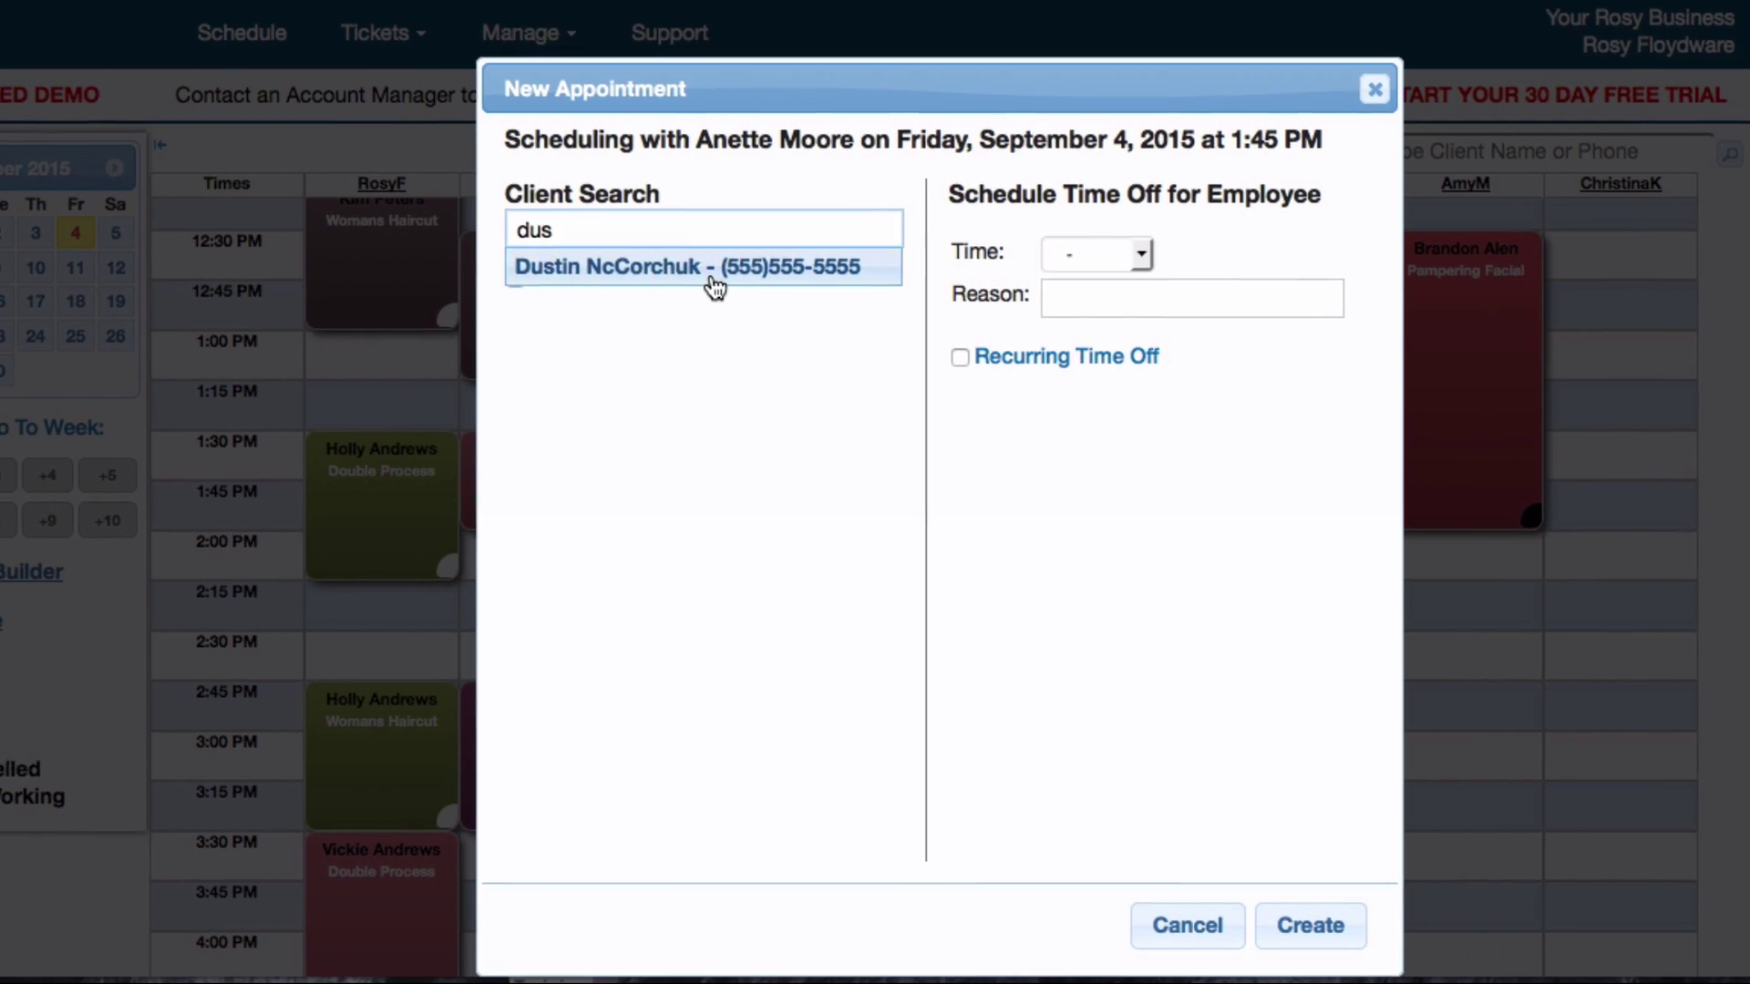
click(862, 275)
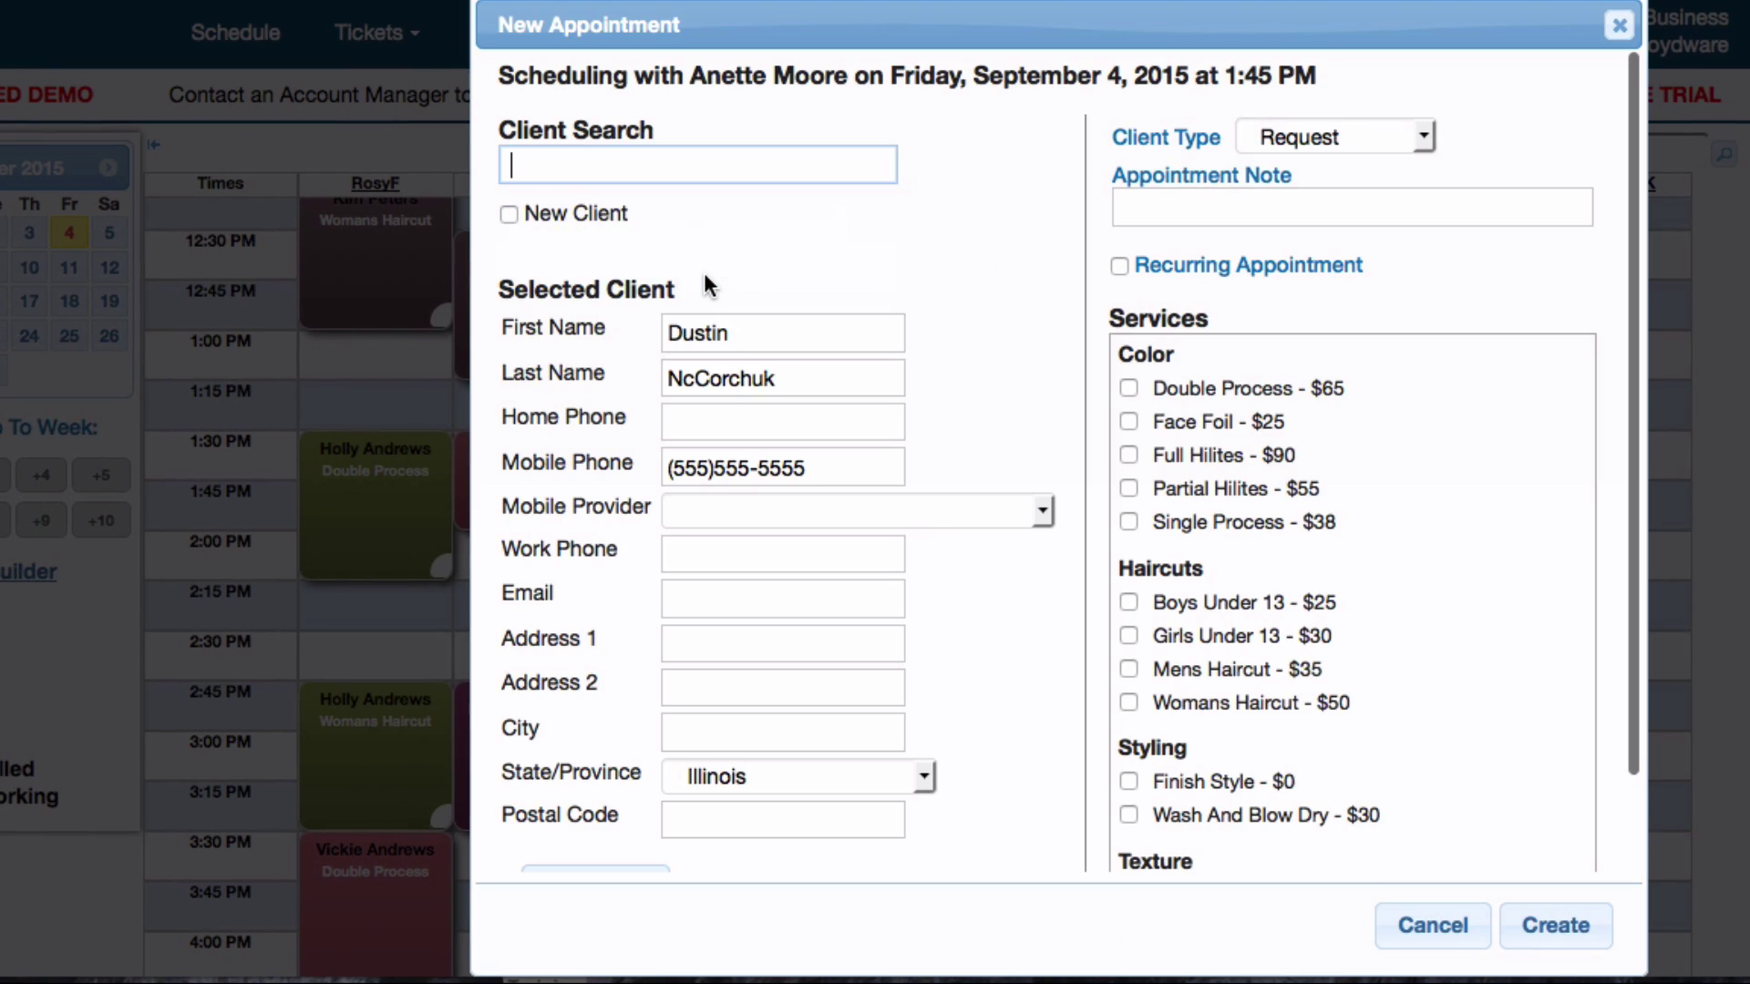
Add a Mens Haircut service with a 30min duration and create the appointment.
click(1128, 669)
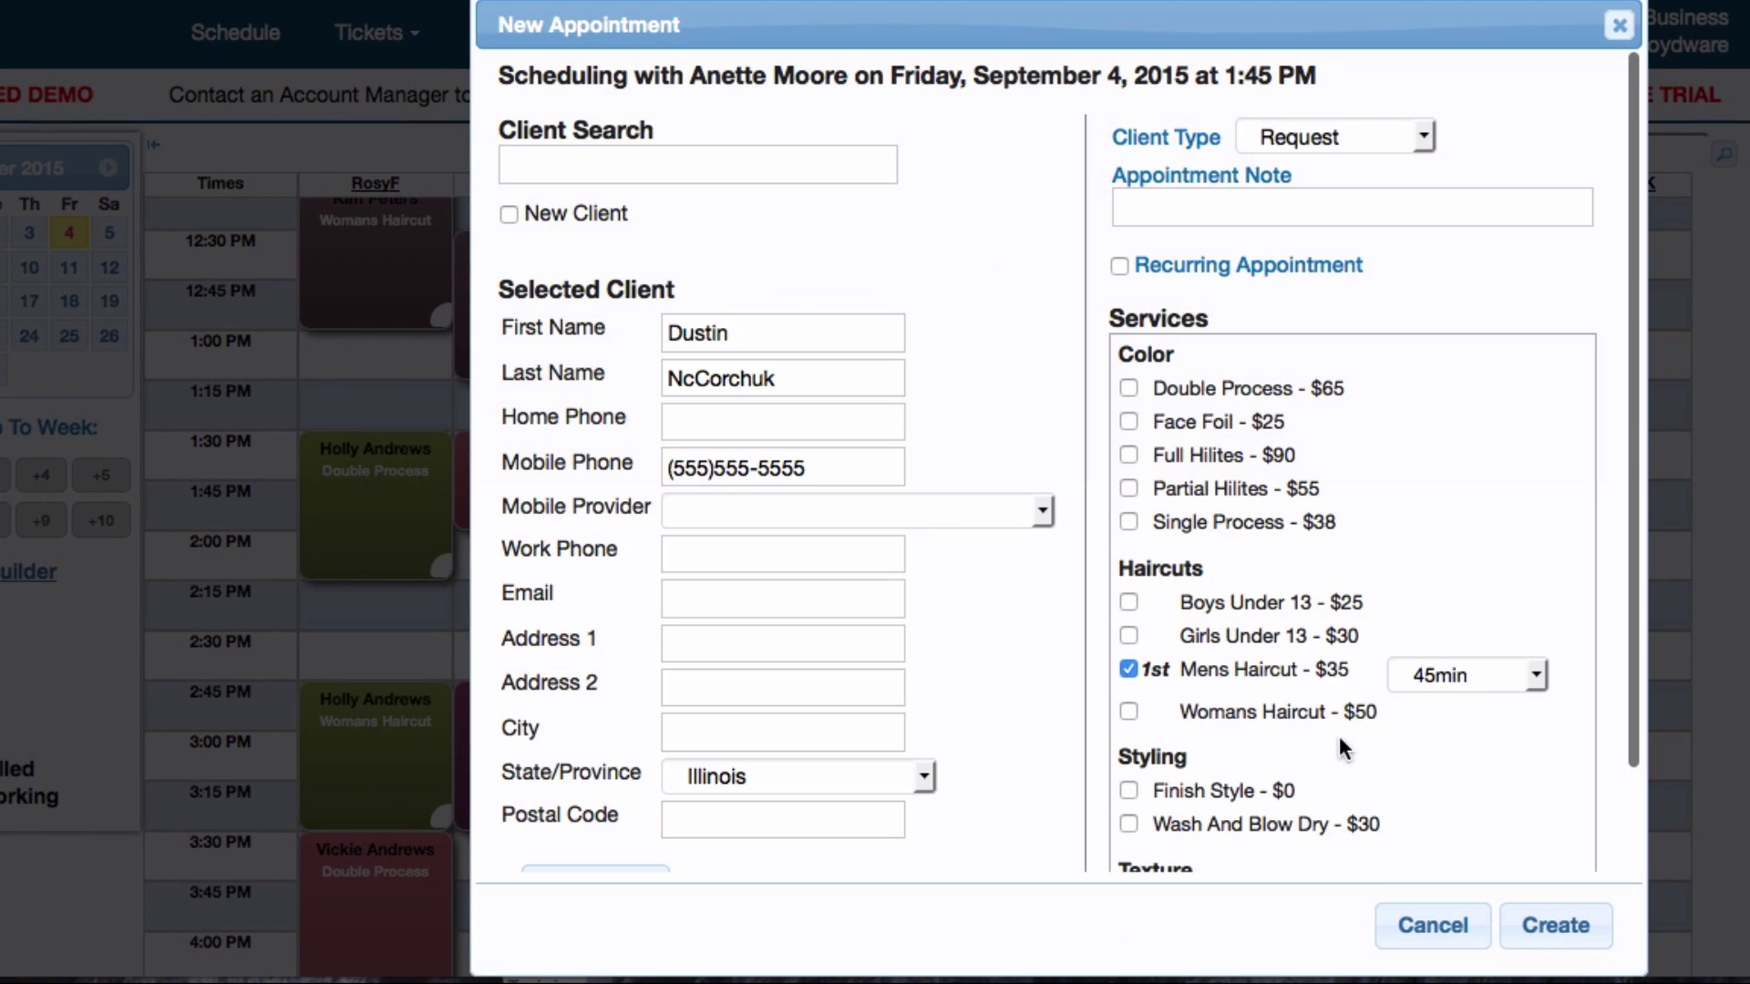
click(1484, 694)
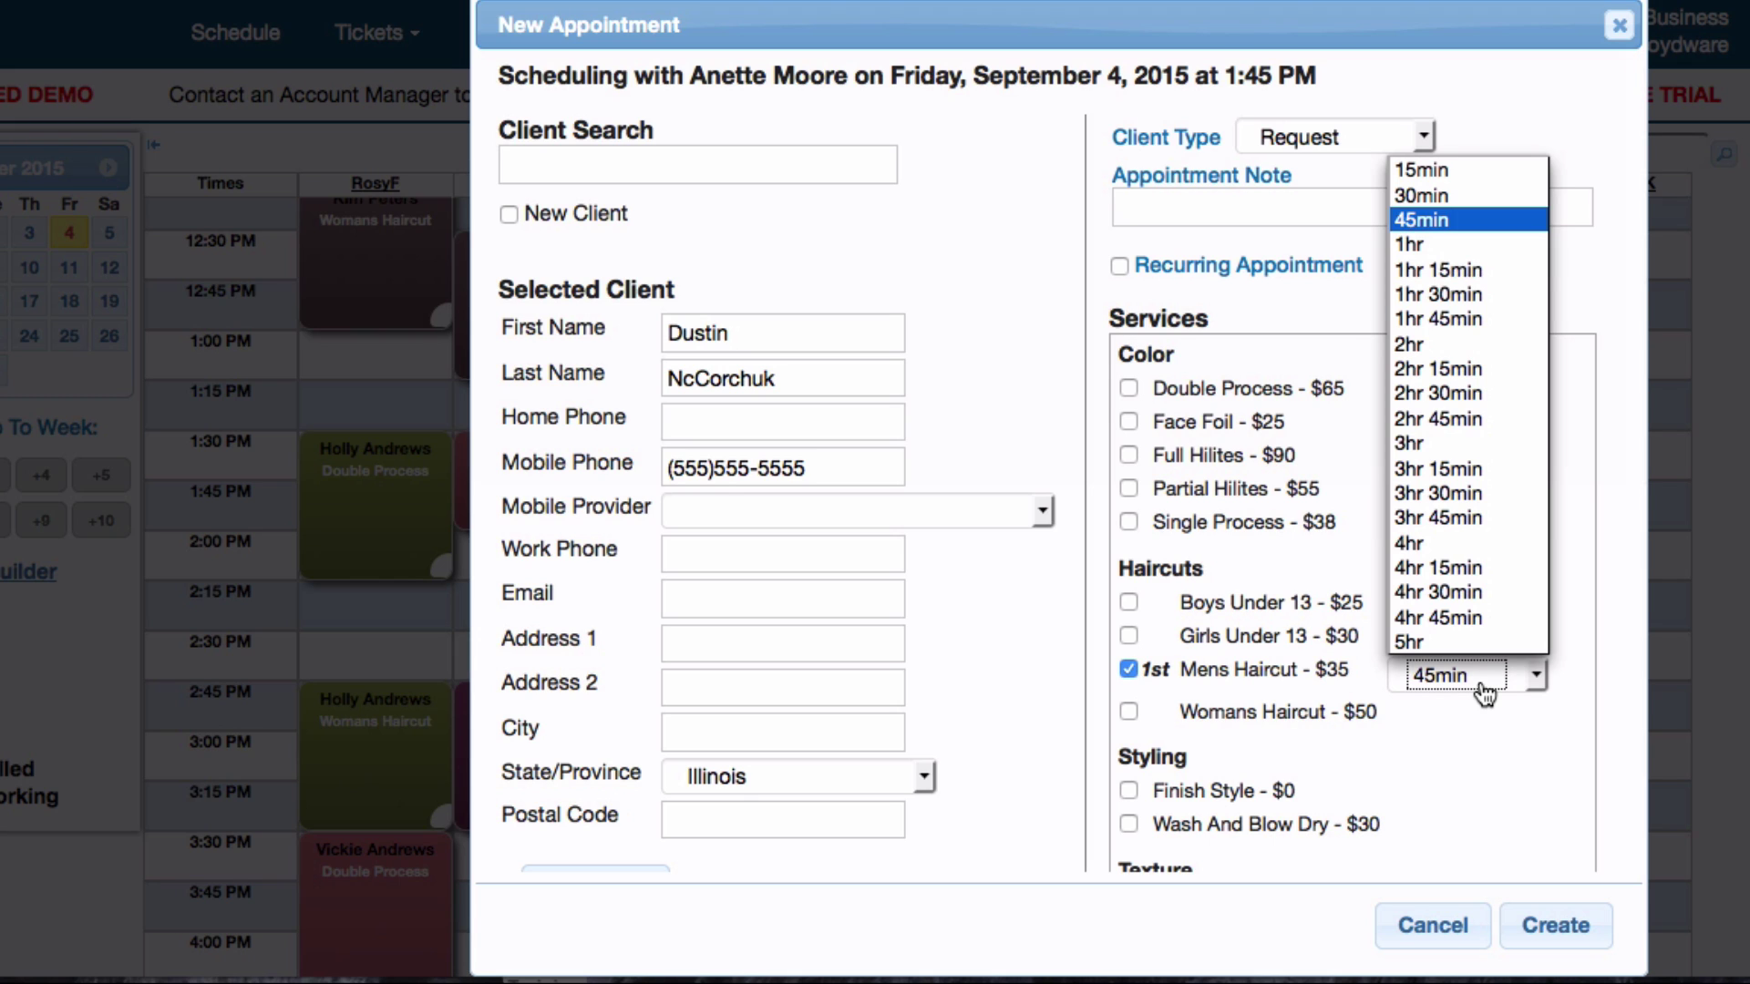
click(1415, 202)
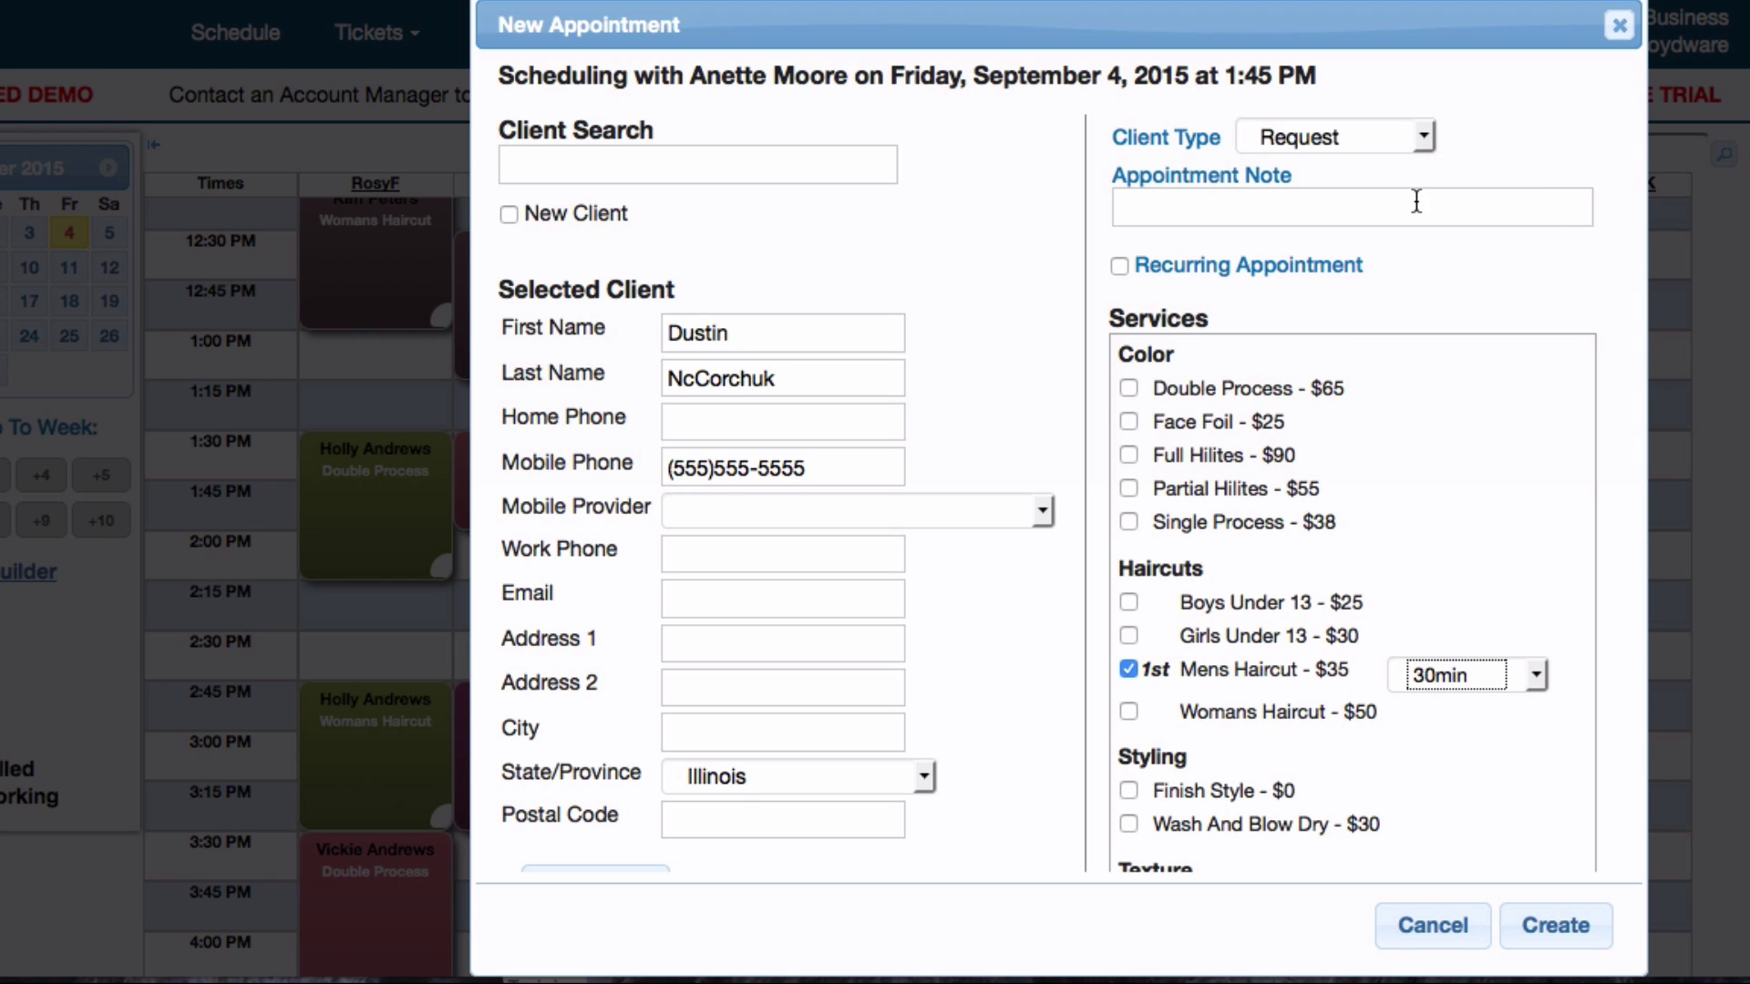
click(1566, 938)
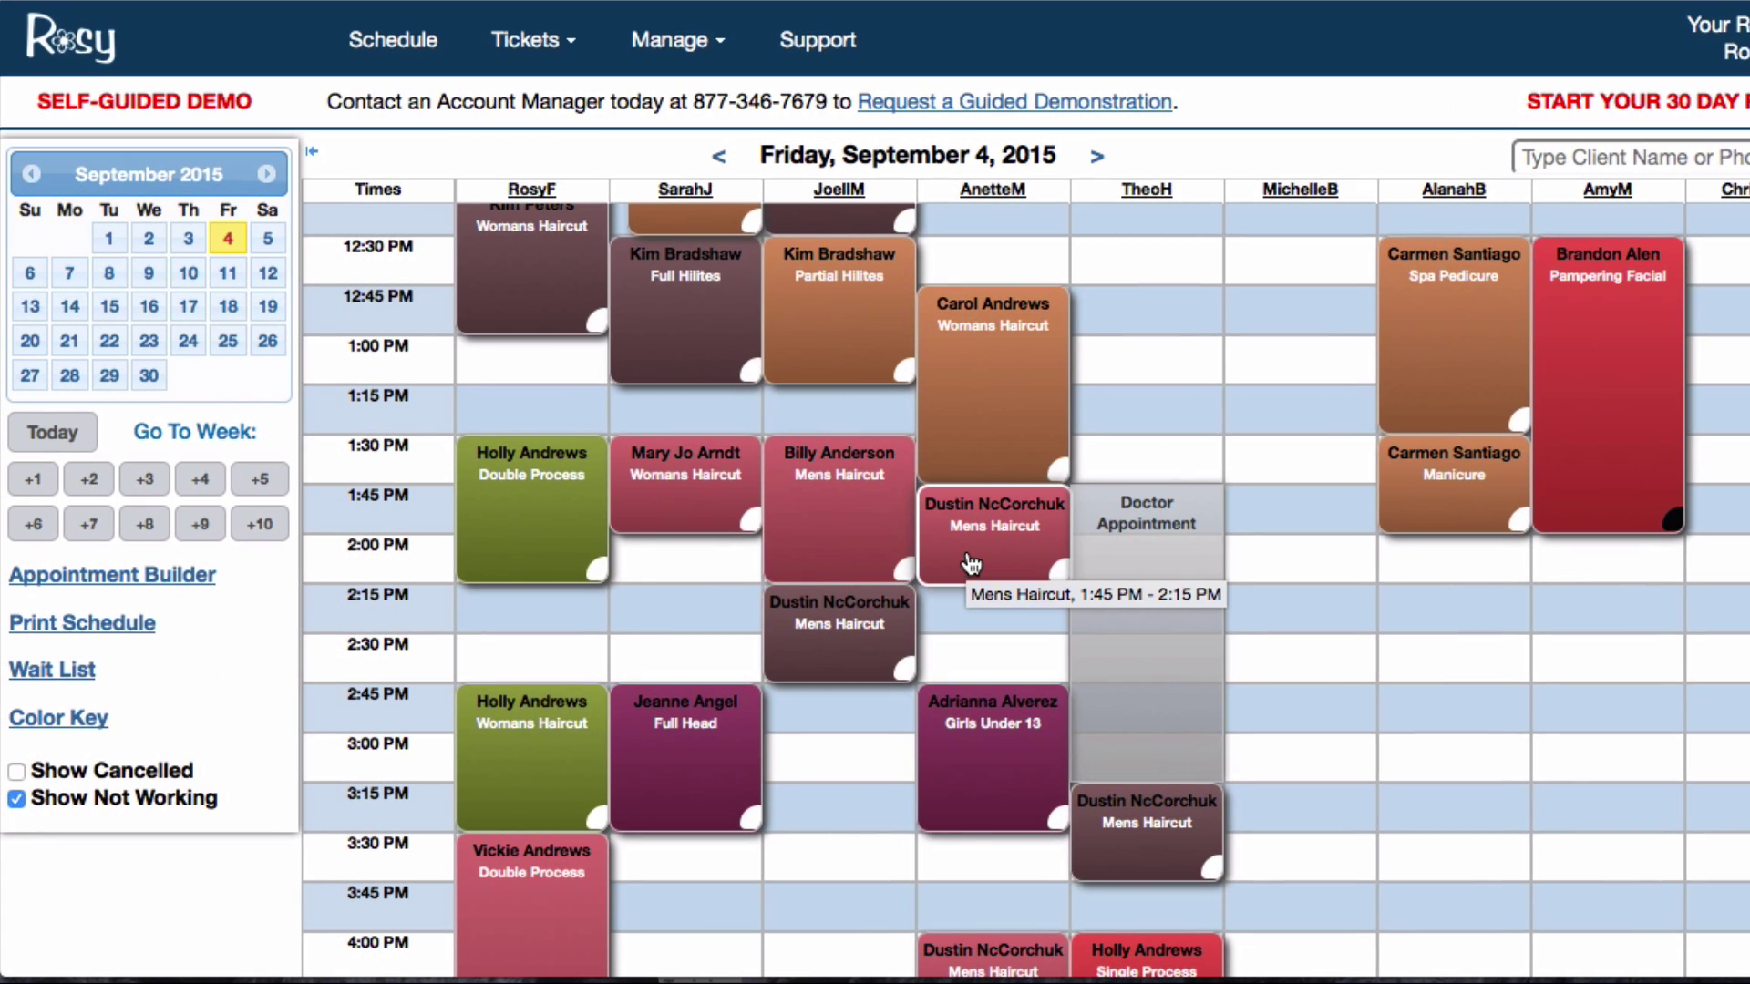
Check in the client of the new 1:45 PM Mens Haircut appointment.
scroll(1249, 670, down, 3)
scroll(1248, 670, down, 1)
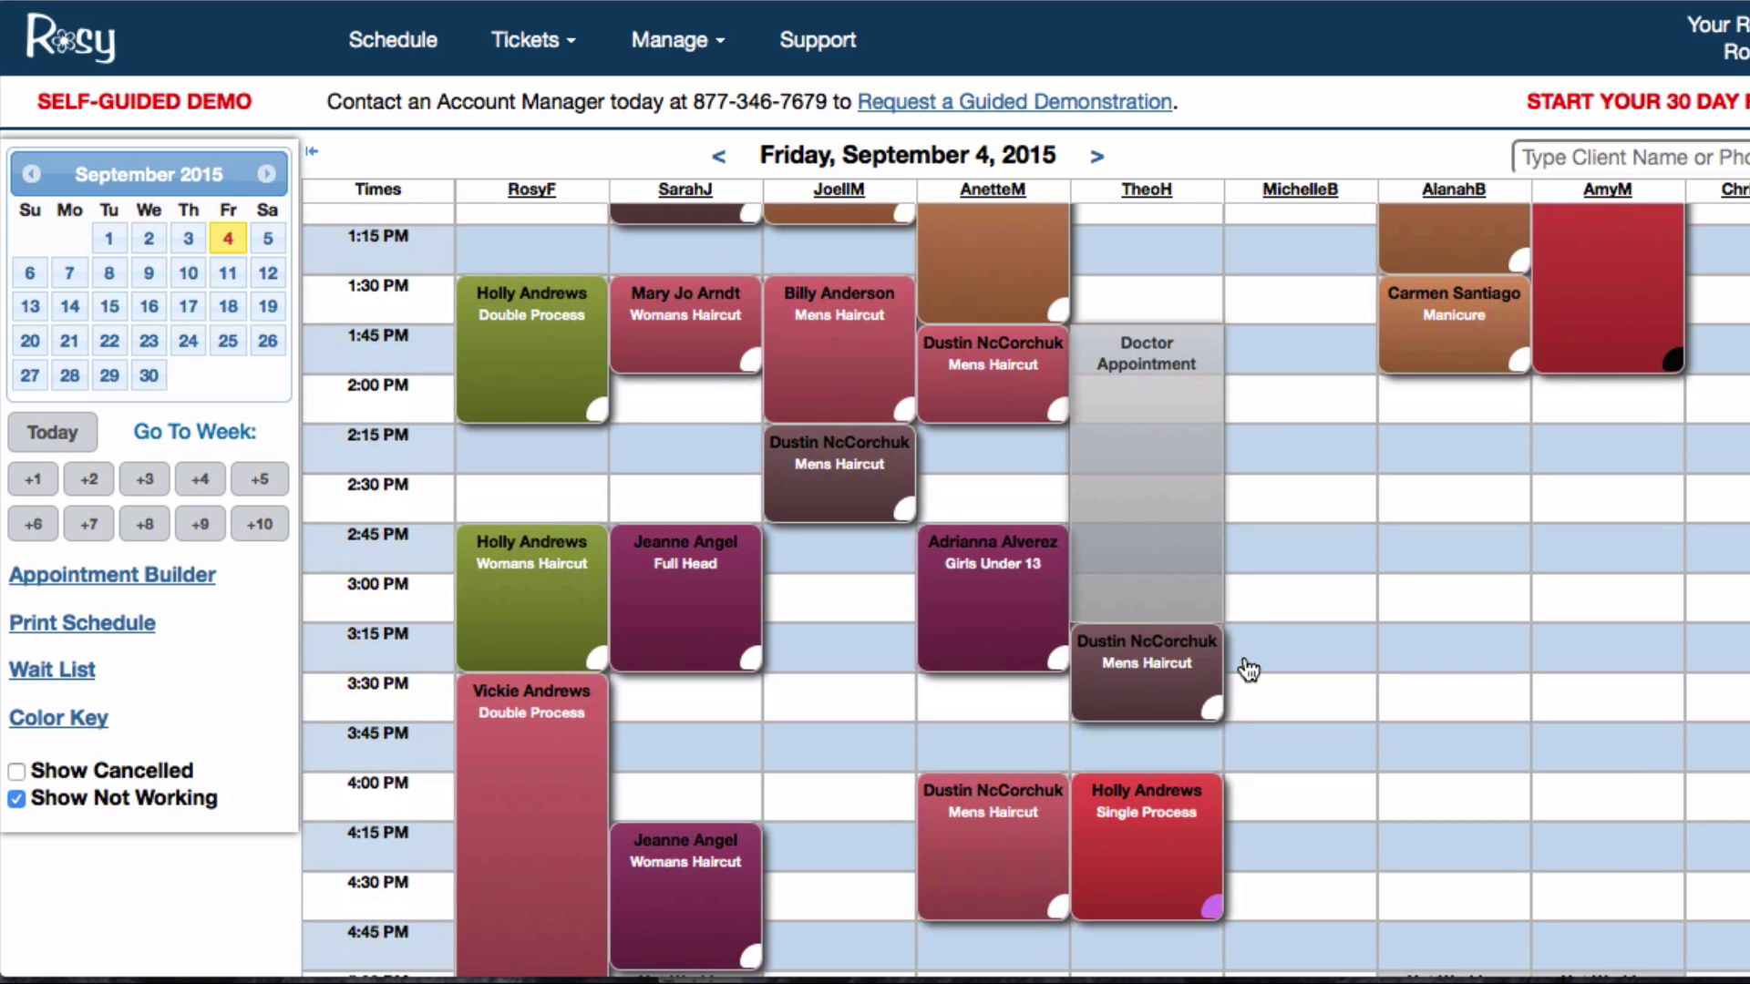
click(973, 358)
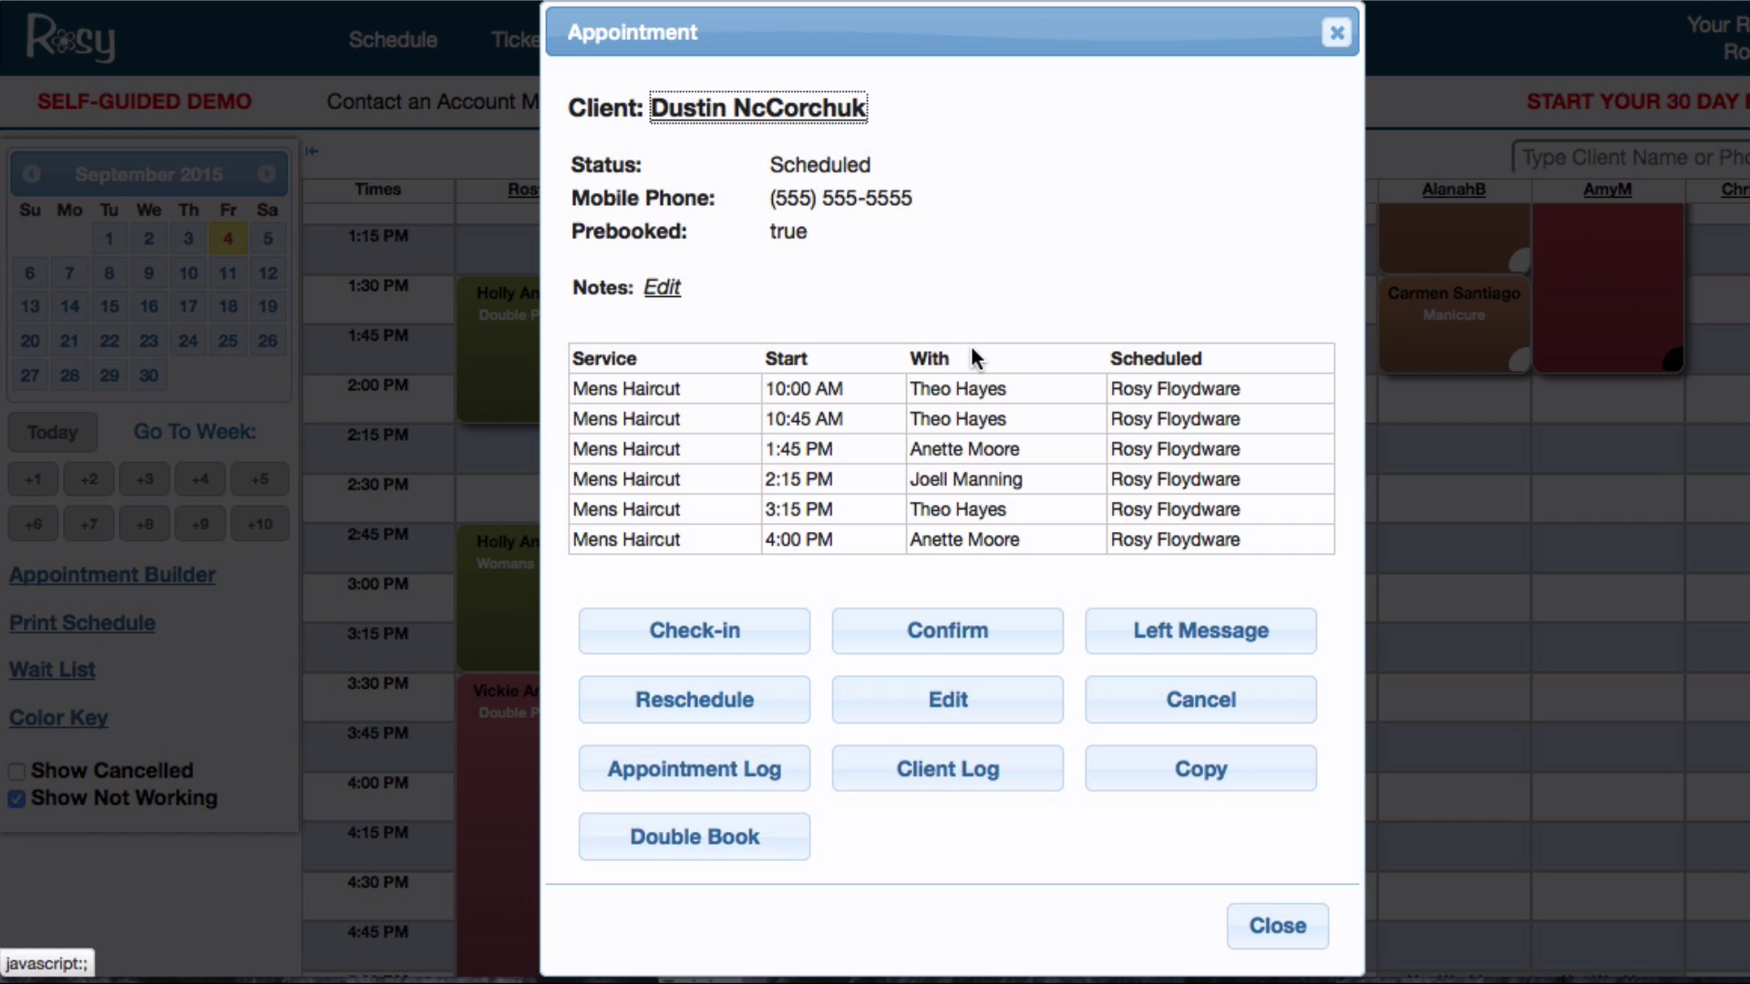
click(725, 646)
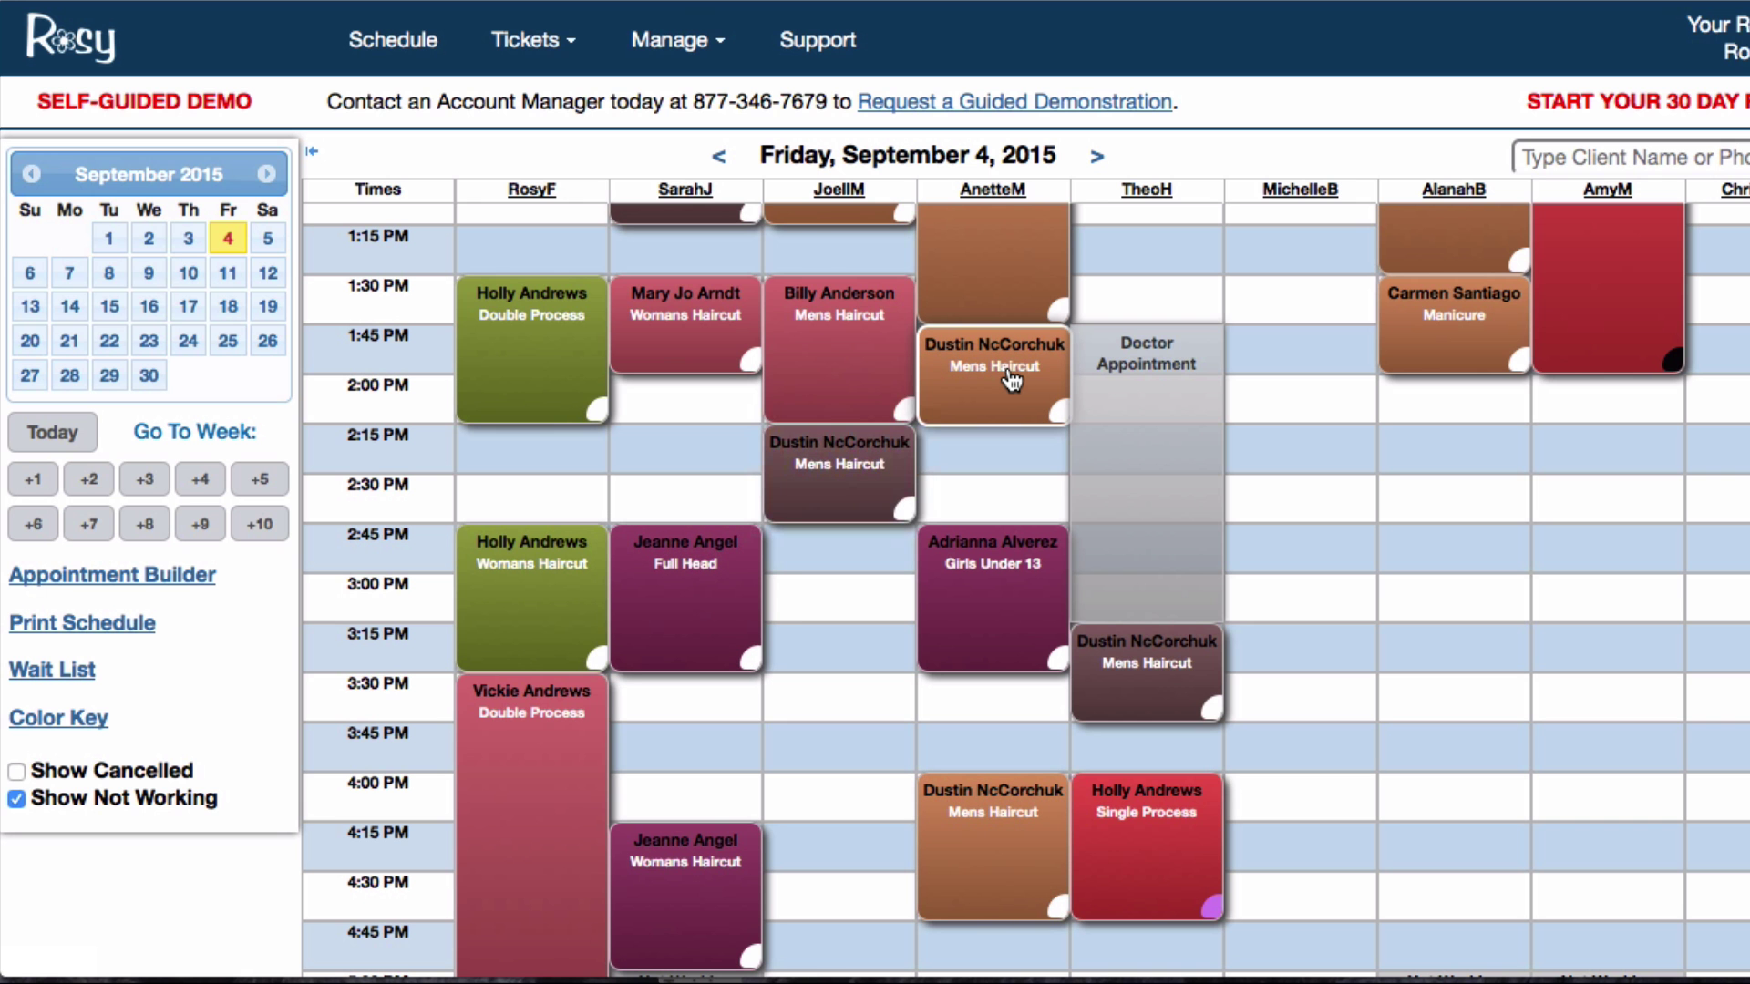
Open the checked-in client's sales ticket, collect 70.00 in cash, and finish it with neither a printed nor an emailed receipt.
click(1010, 377)
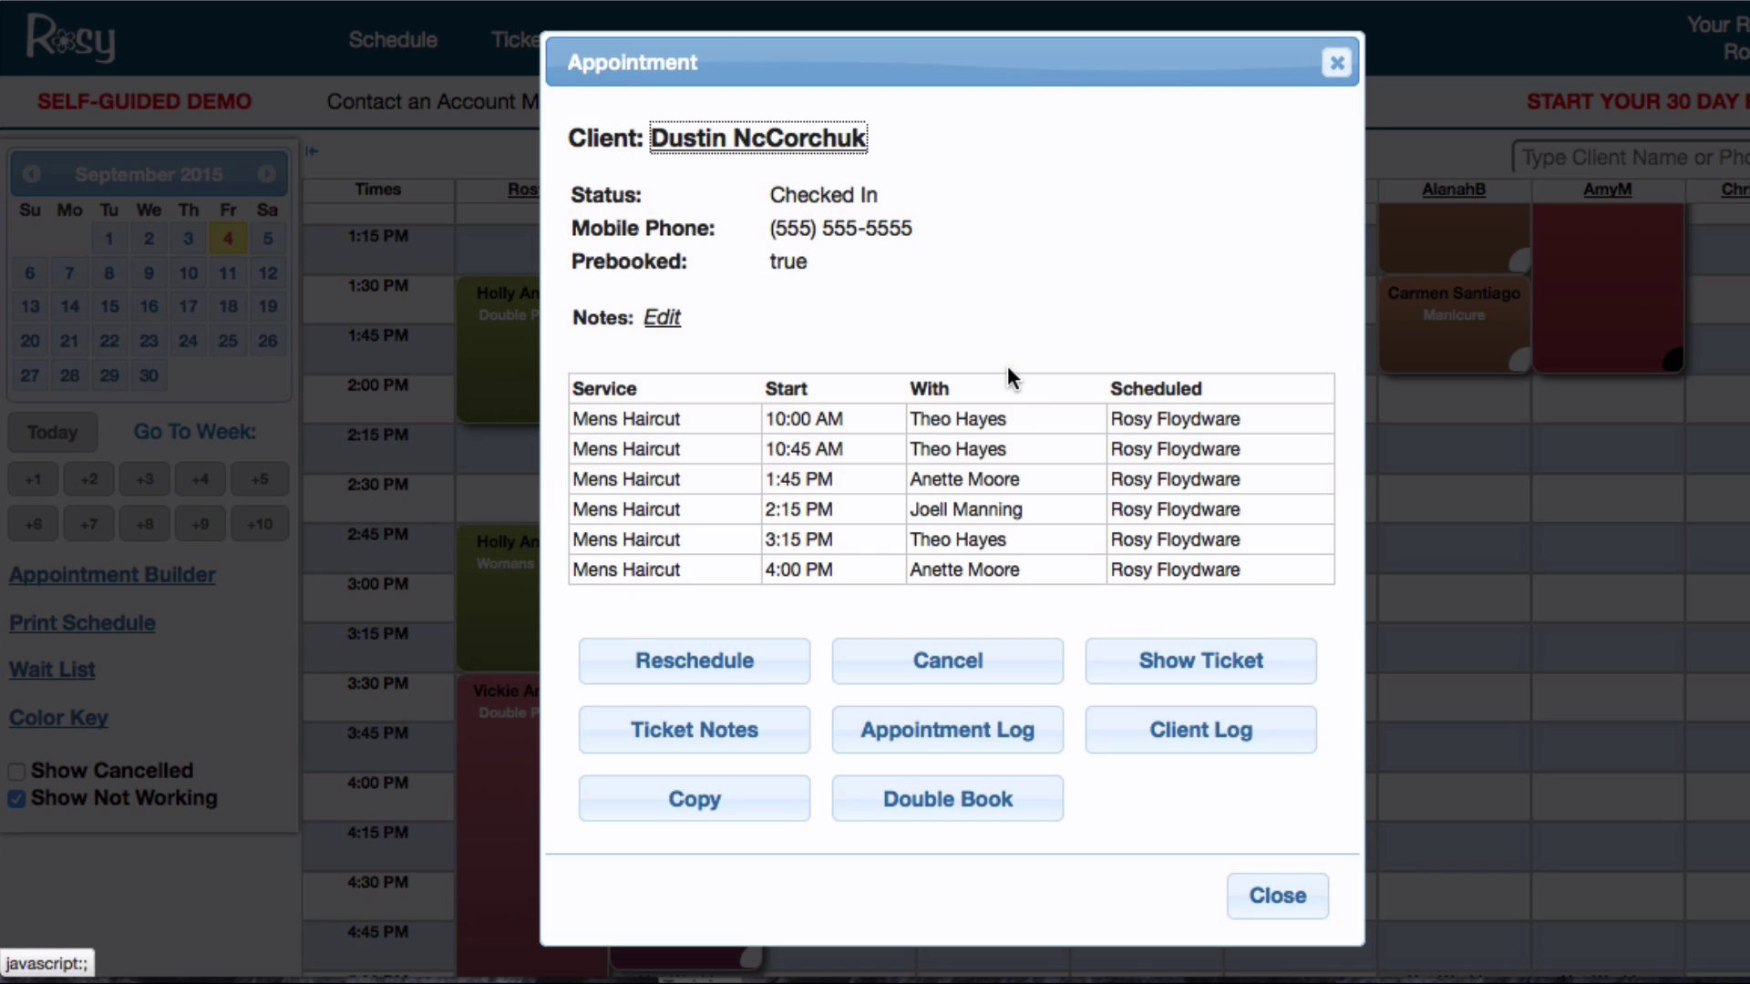
click(1165, 656)
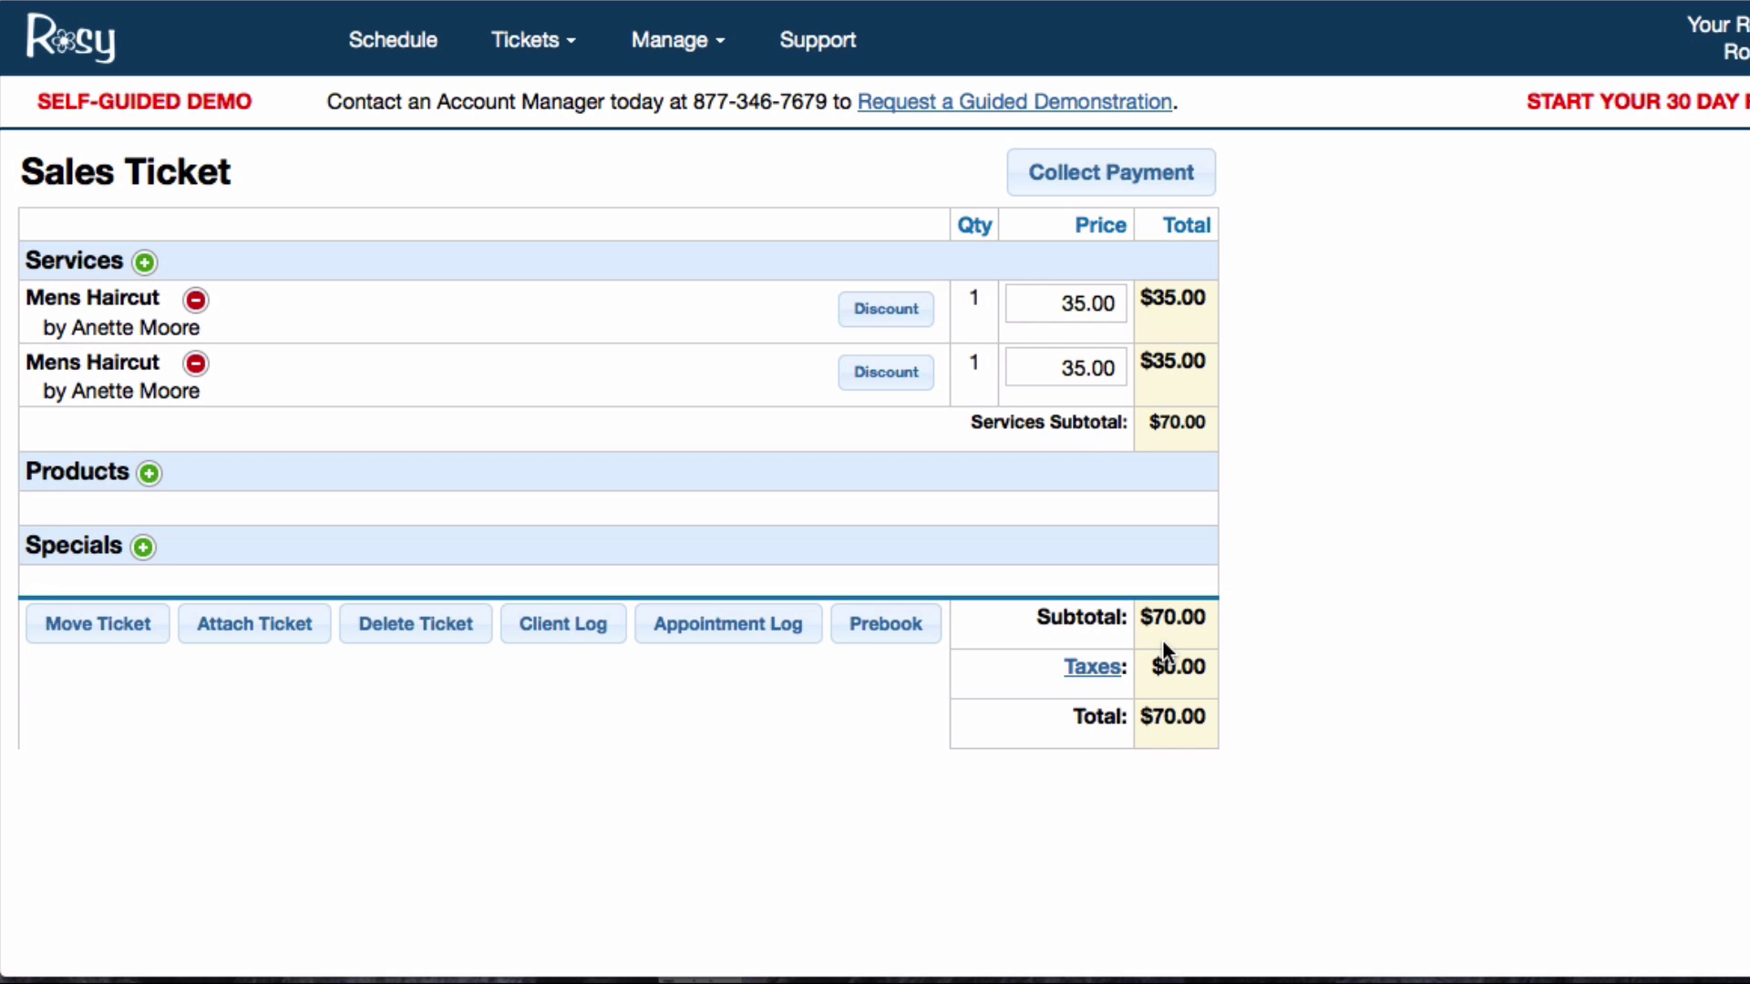
click(1115, 175)
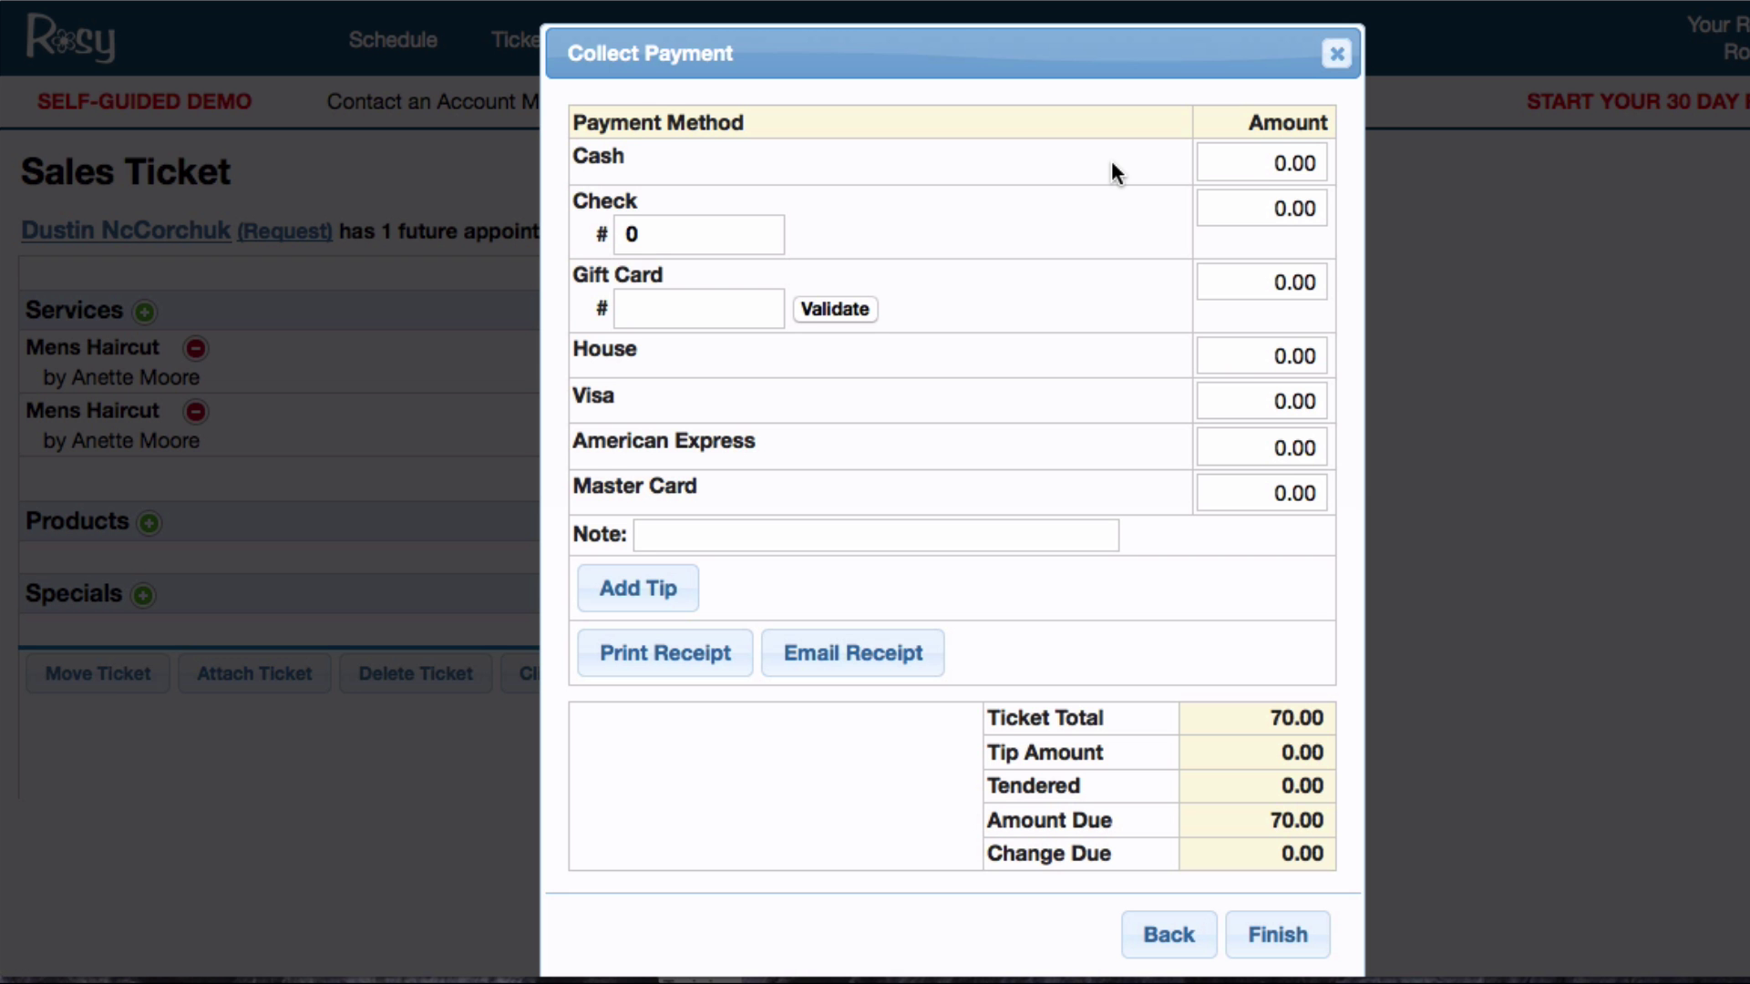
click(1232, 171)
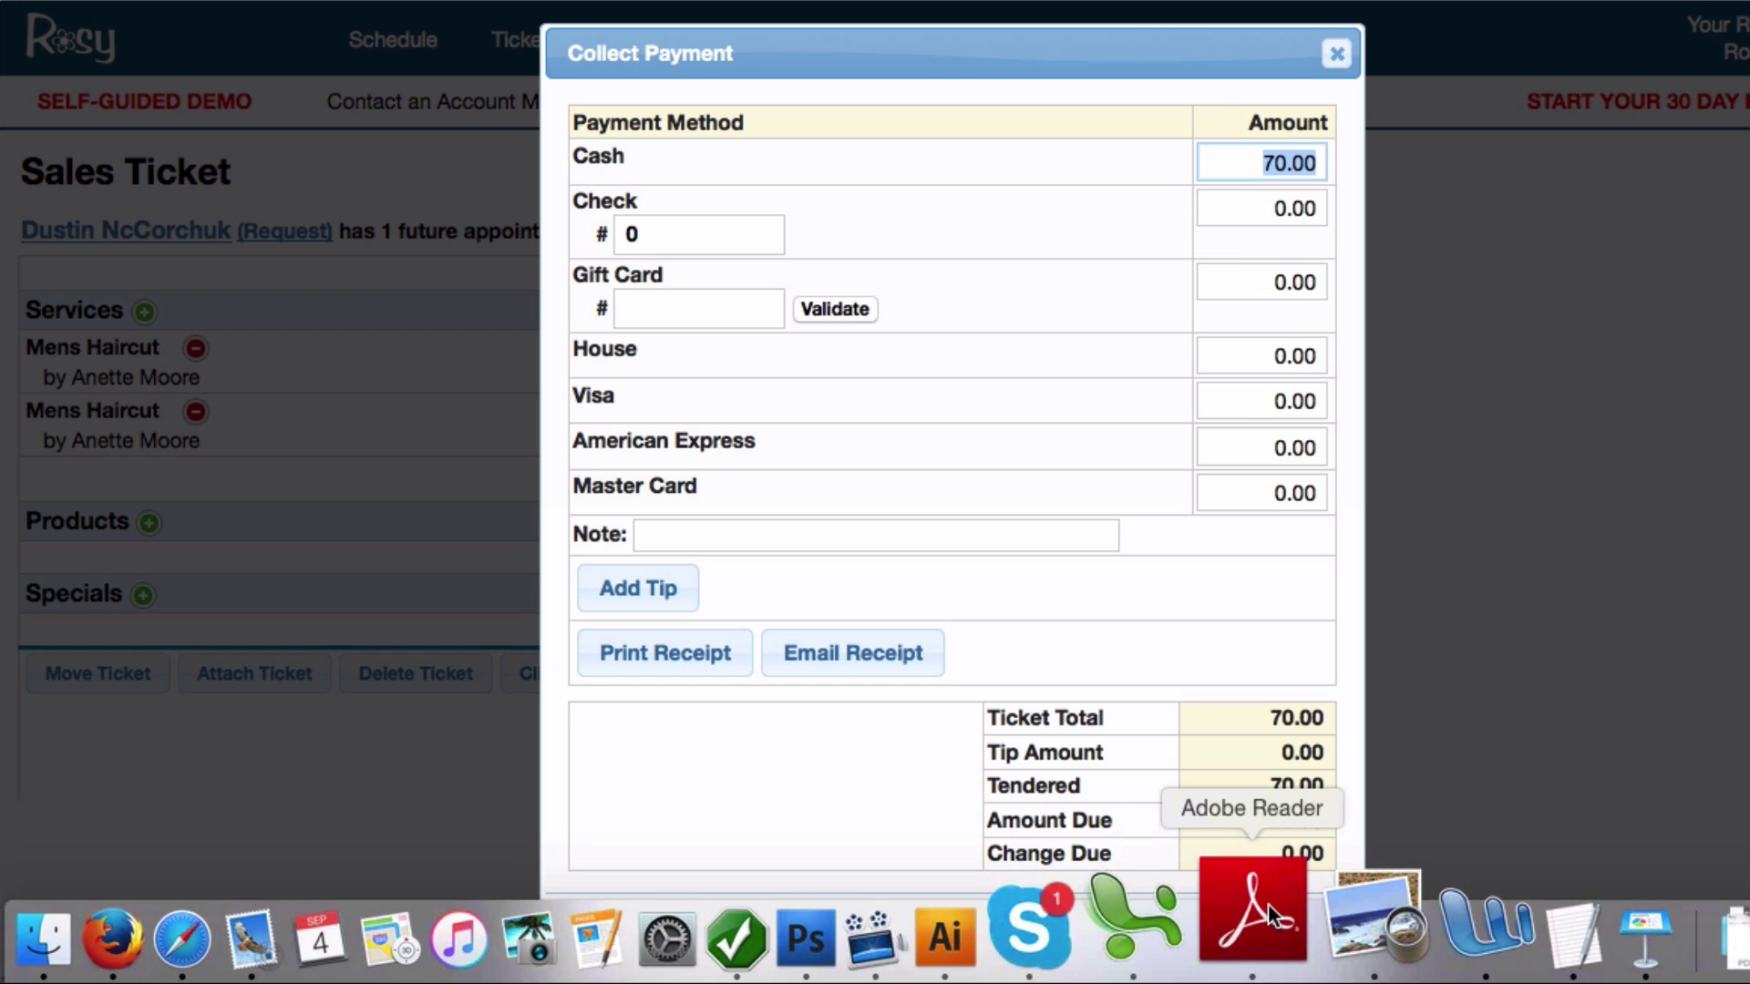
click(1282, 941)
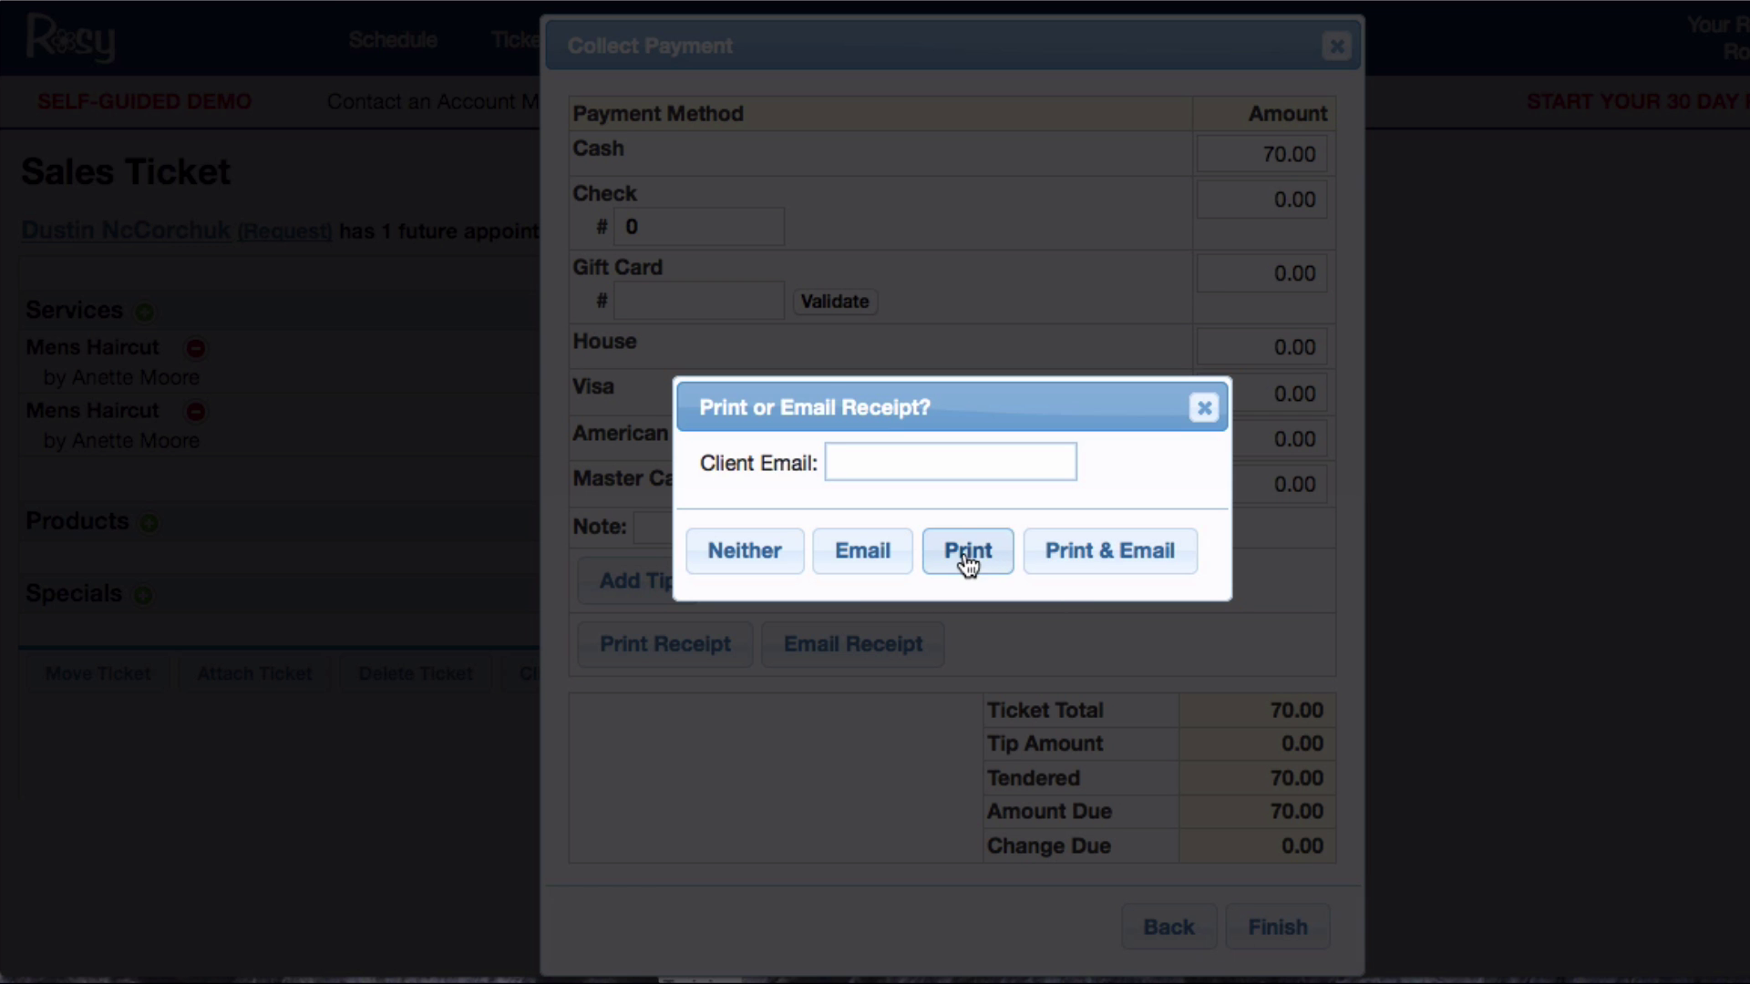
click(734, 547)
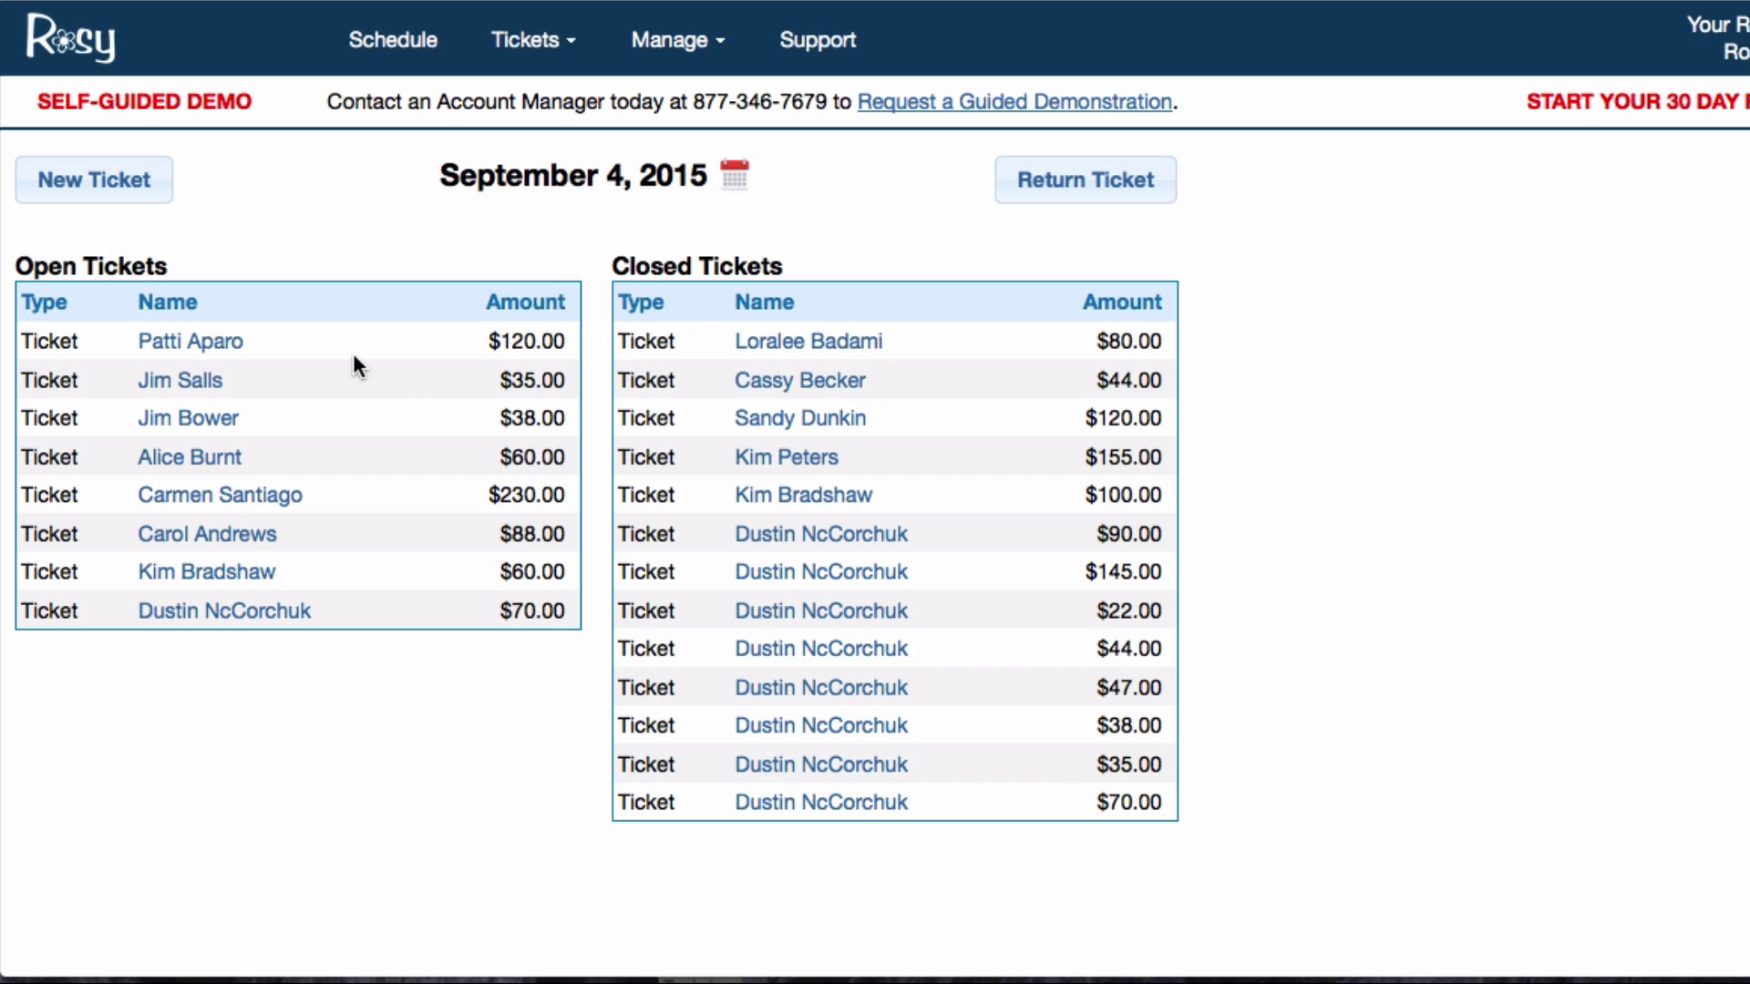
Return to the schedule, open the Wait List, and find and select the existing client by first name.
click(386, 55)
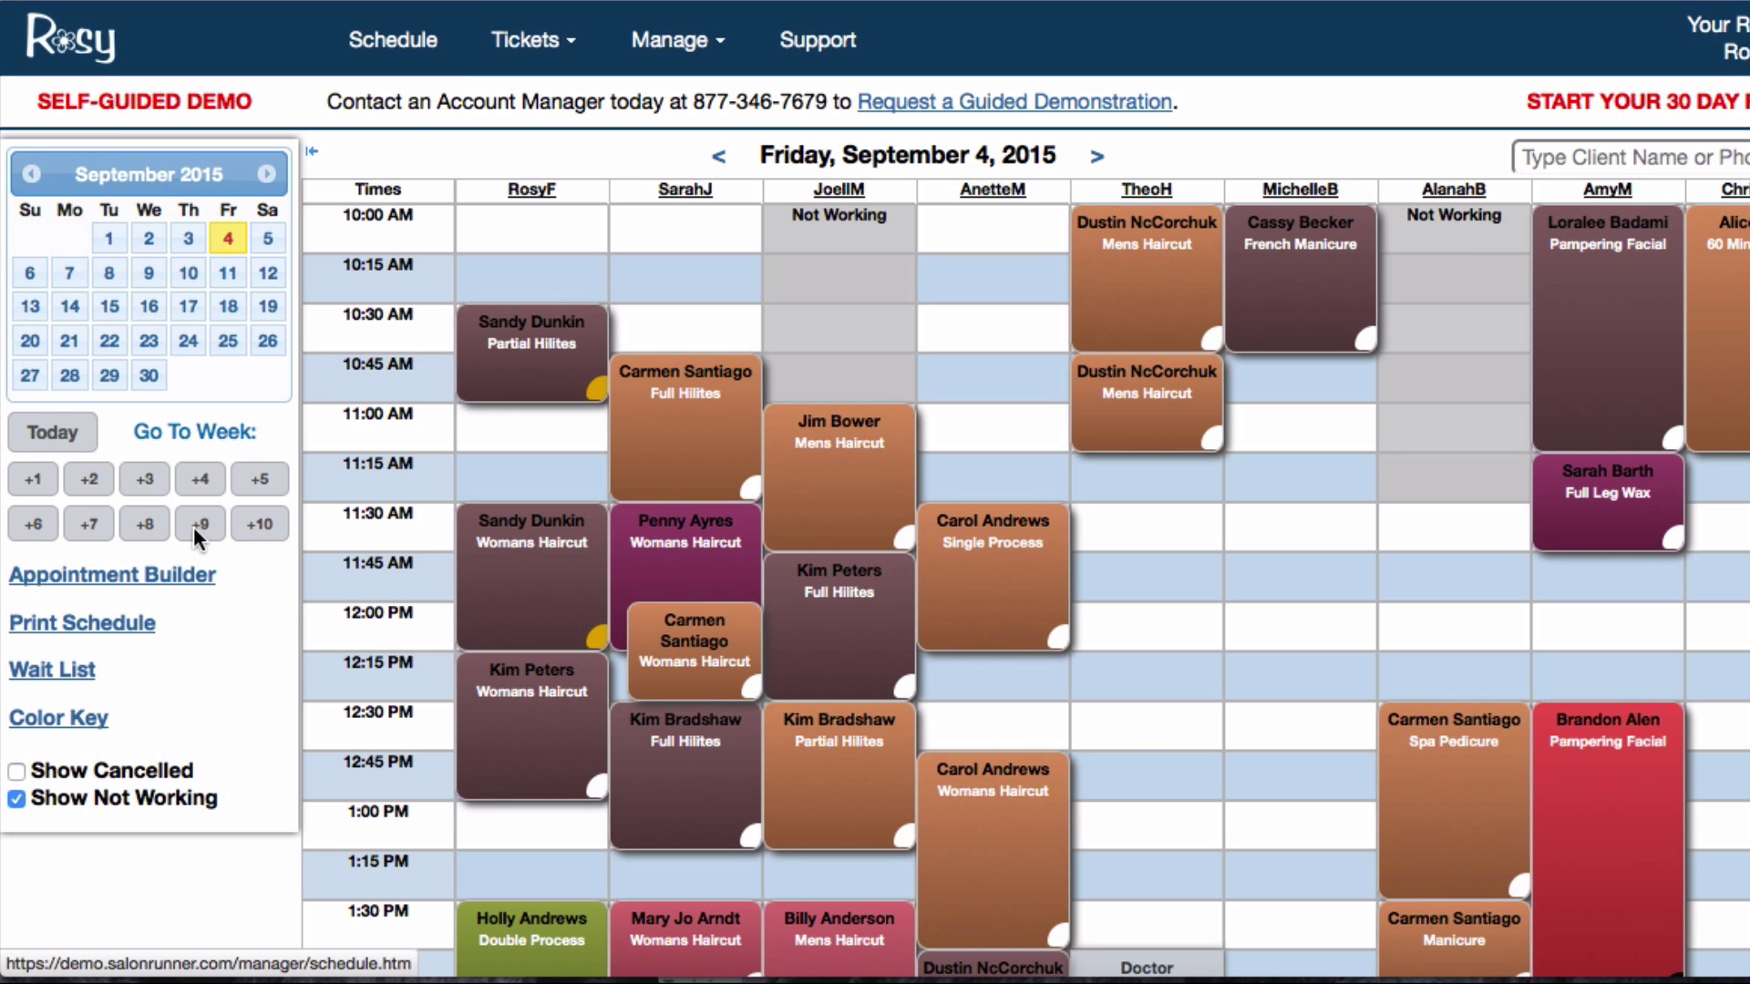
click(41, 686)
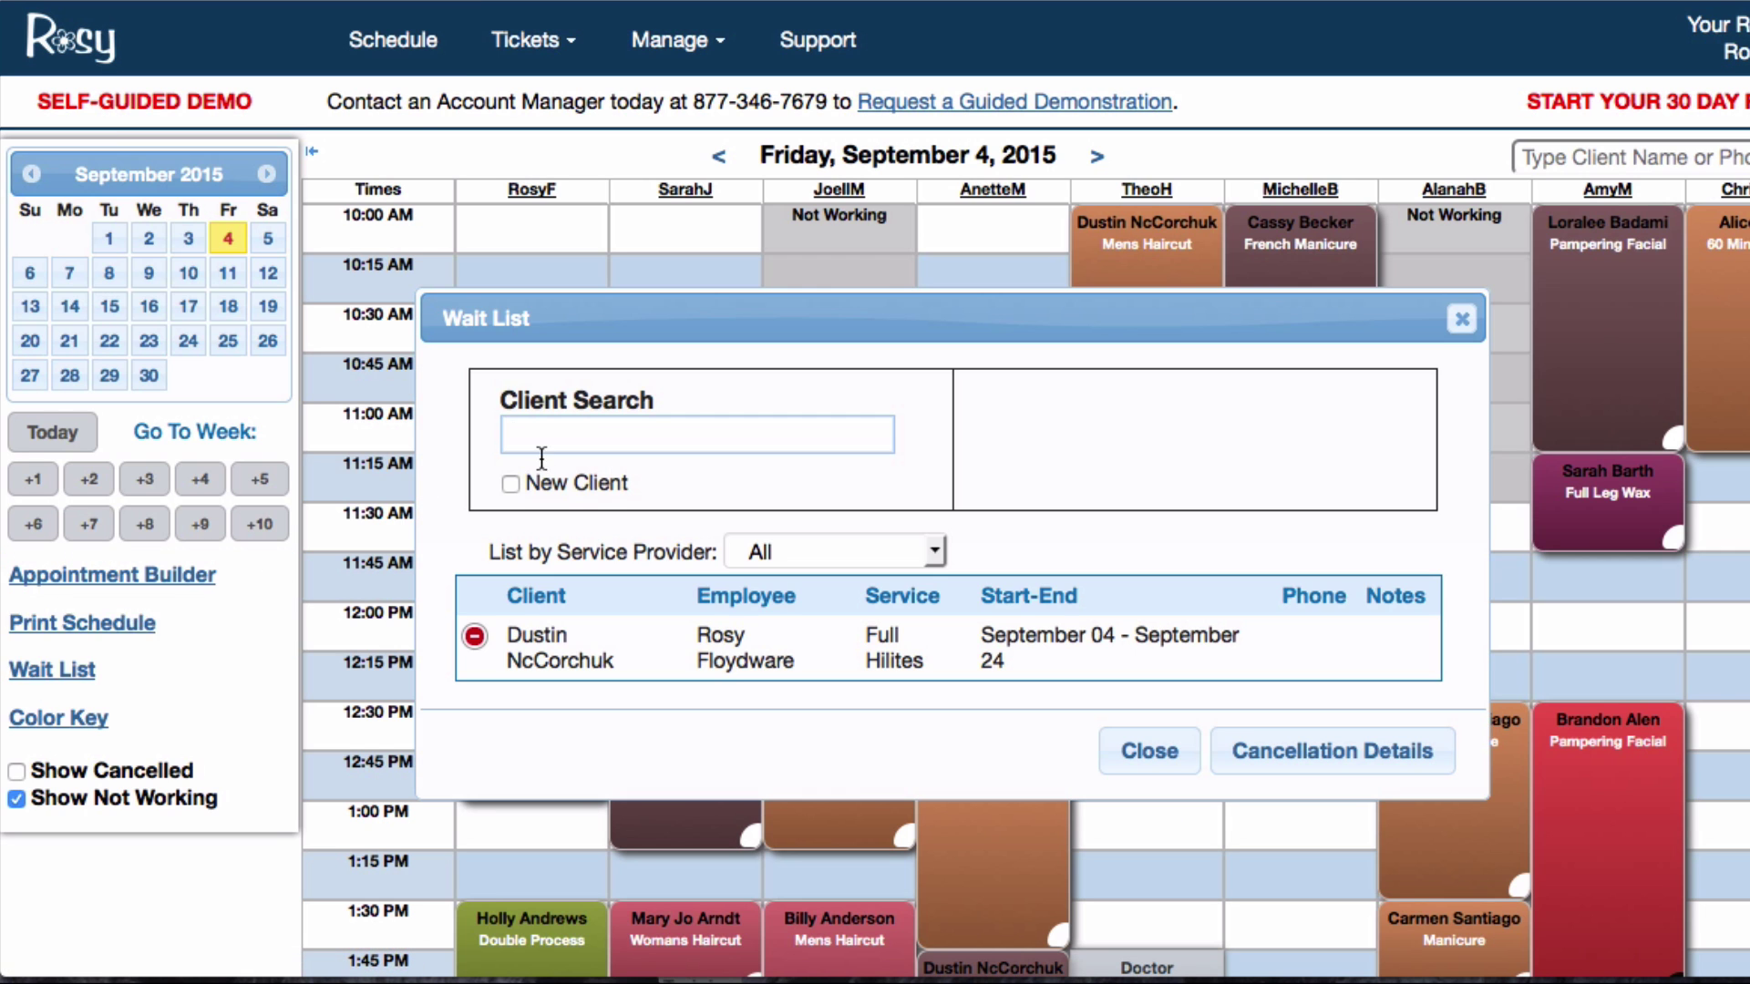
text(dustin)
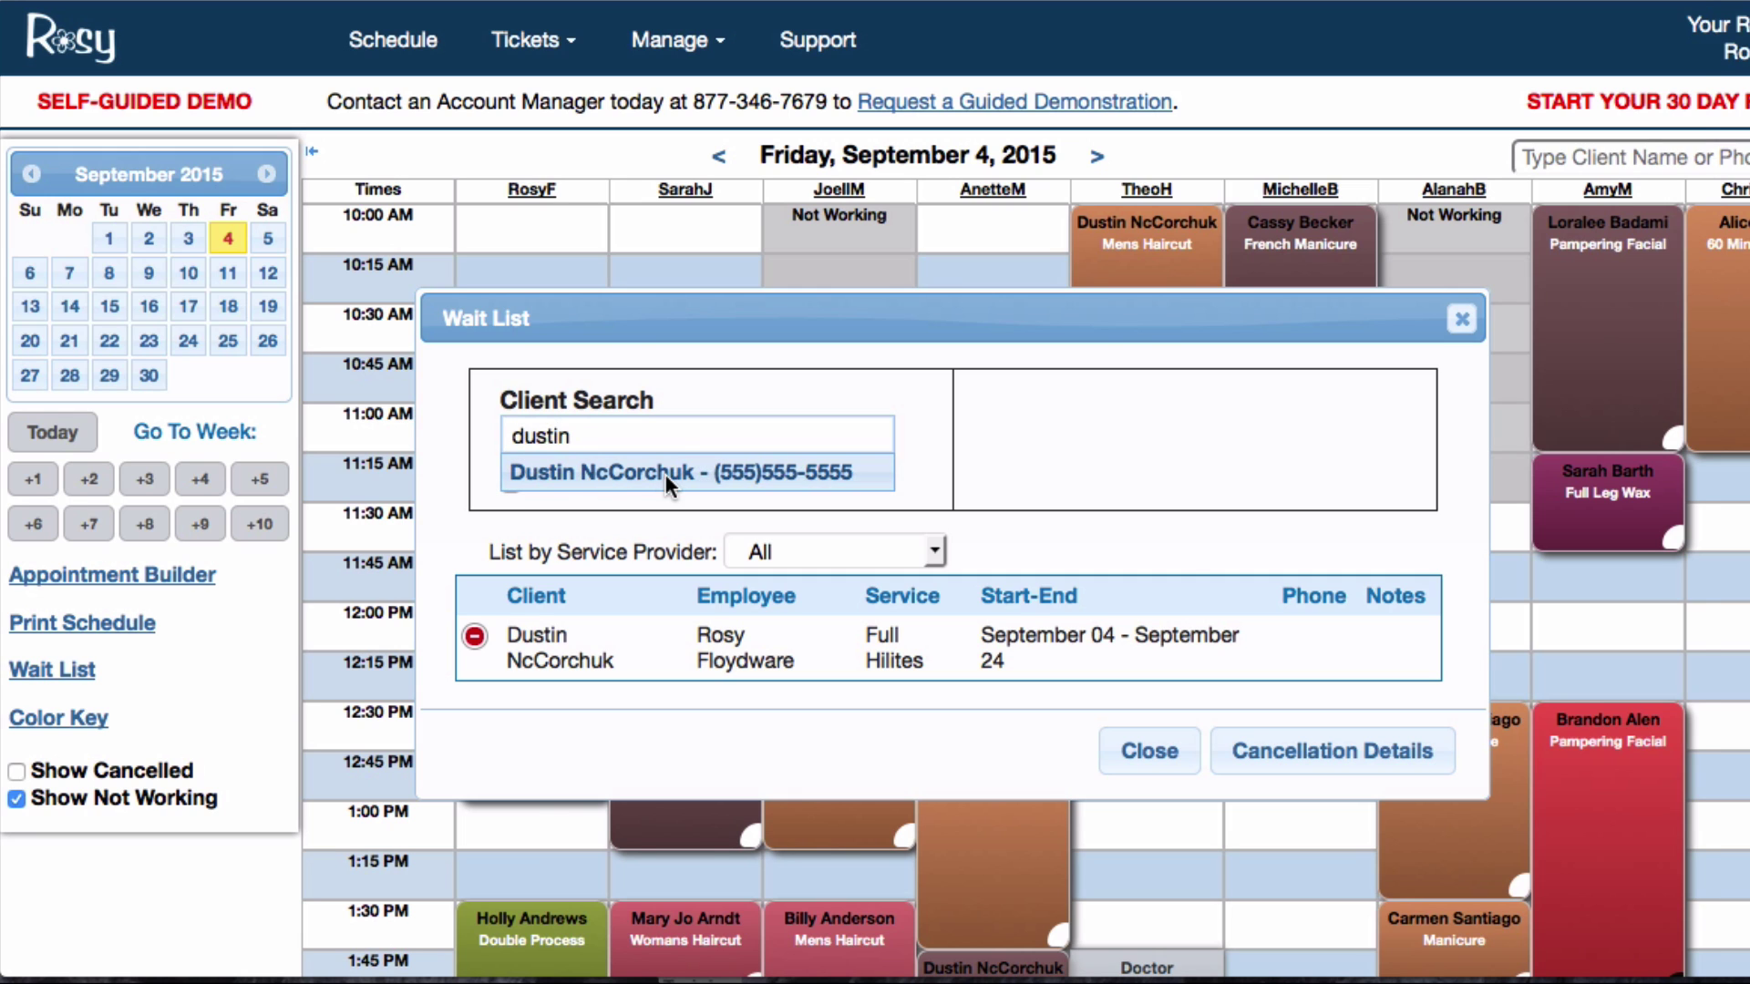
click(666, 473)
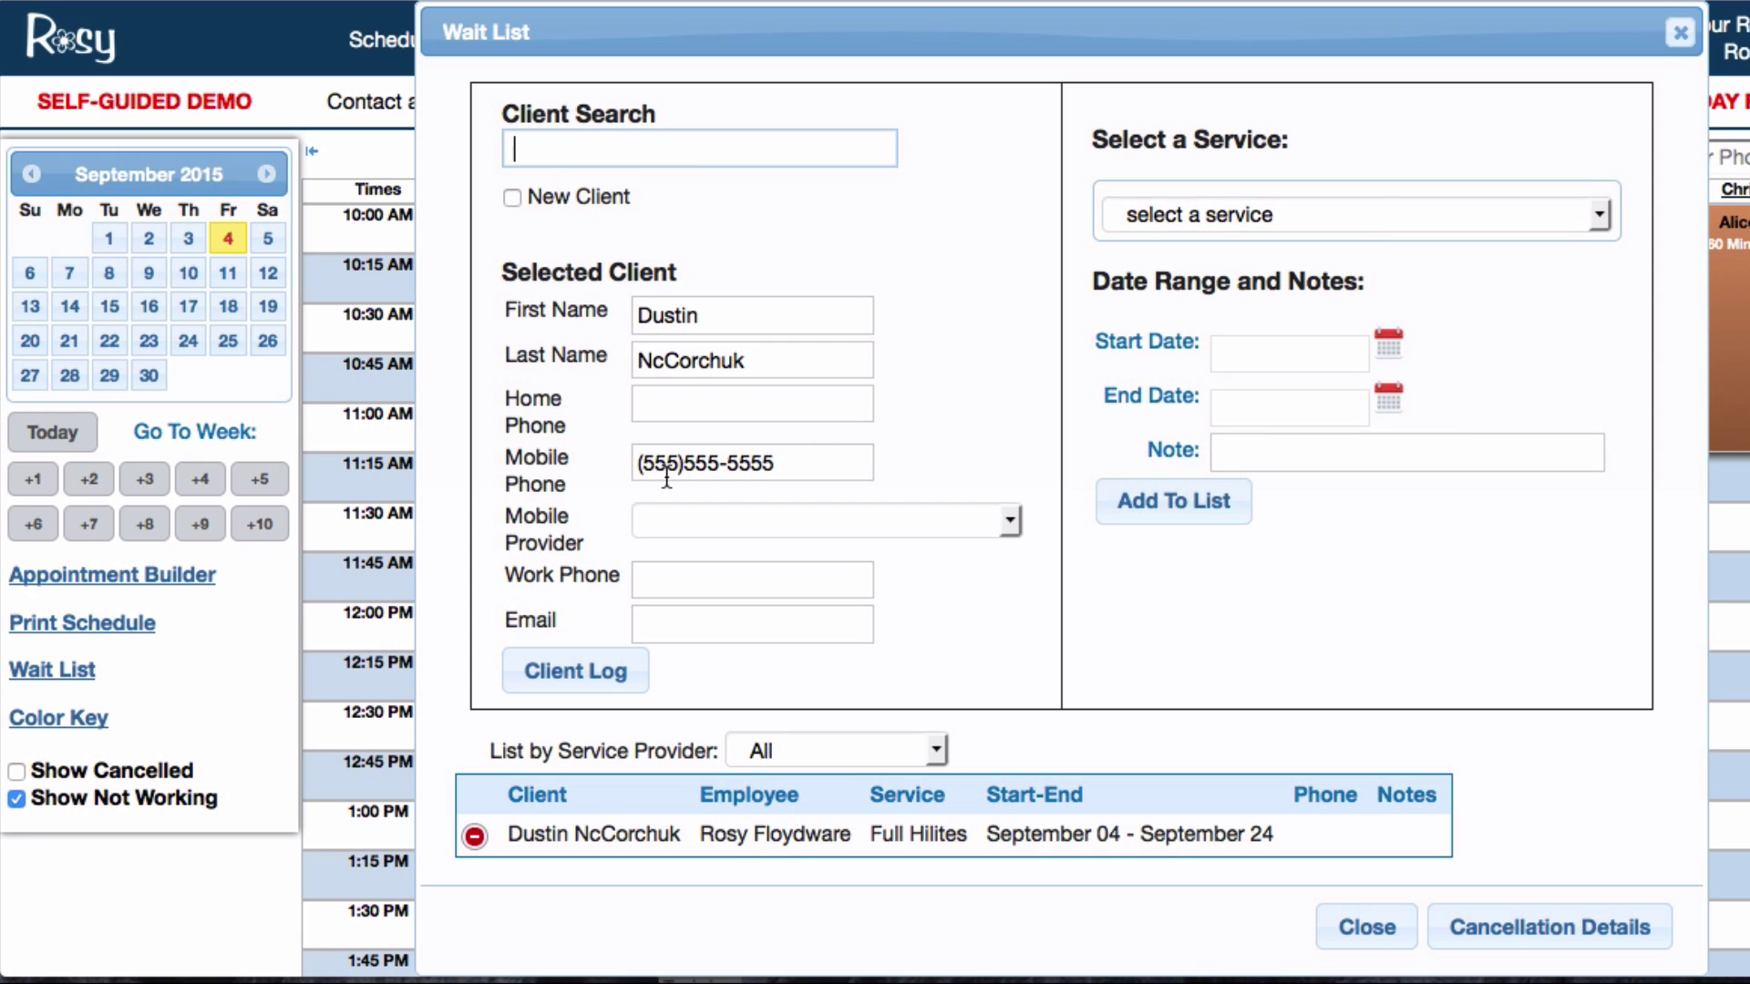
Add the client to the wait list for a Mens Haircut from 09/04/2015 to 09/11/2015, and close the list.
click(1250, 222)
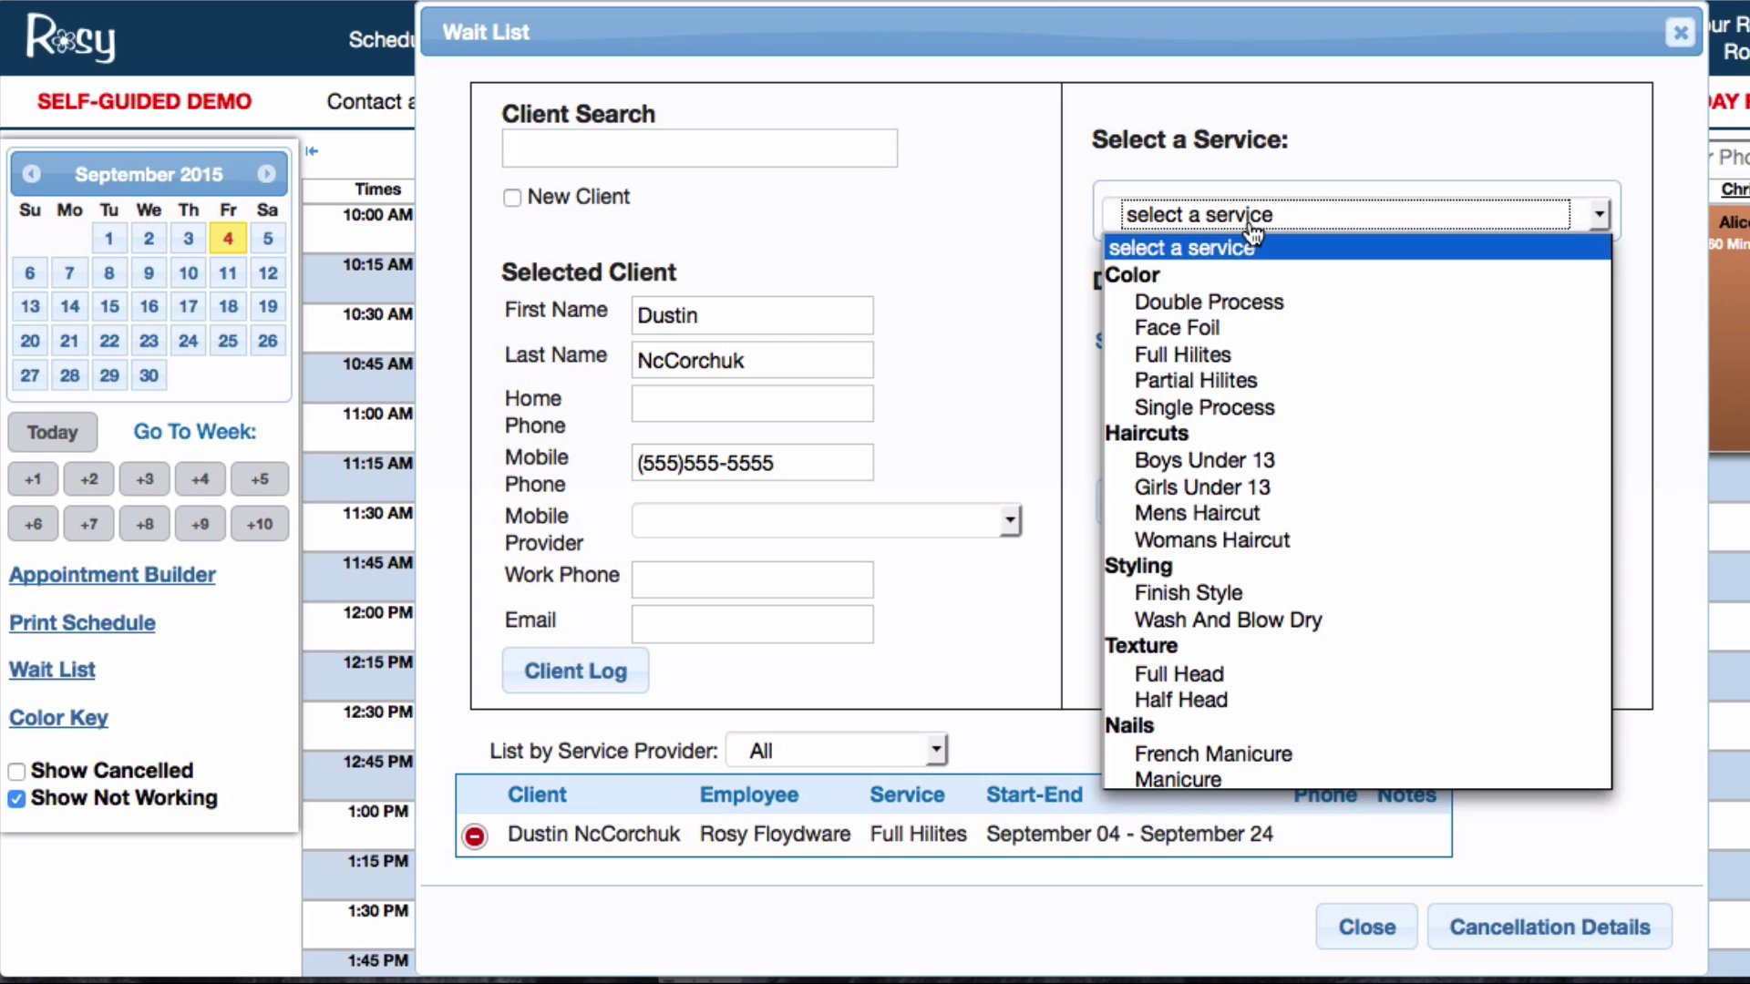
click(1219, 515)
click(1387, 387)
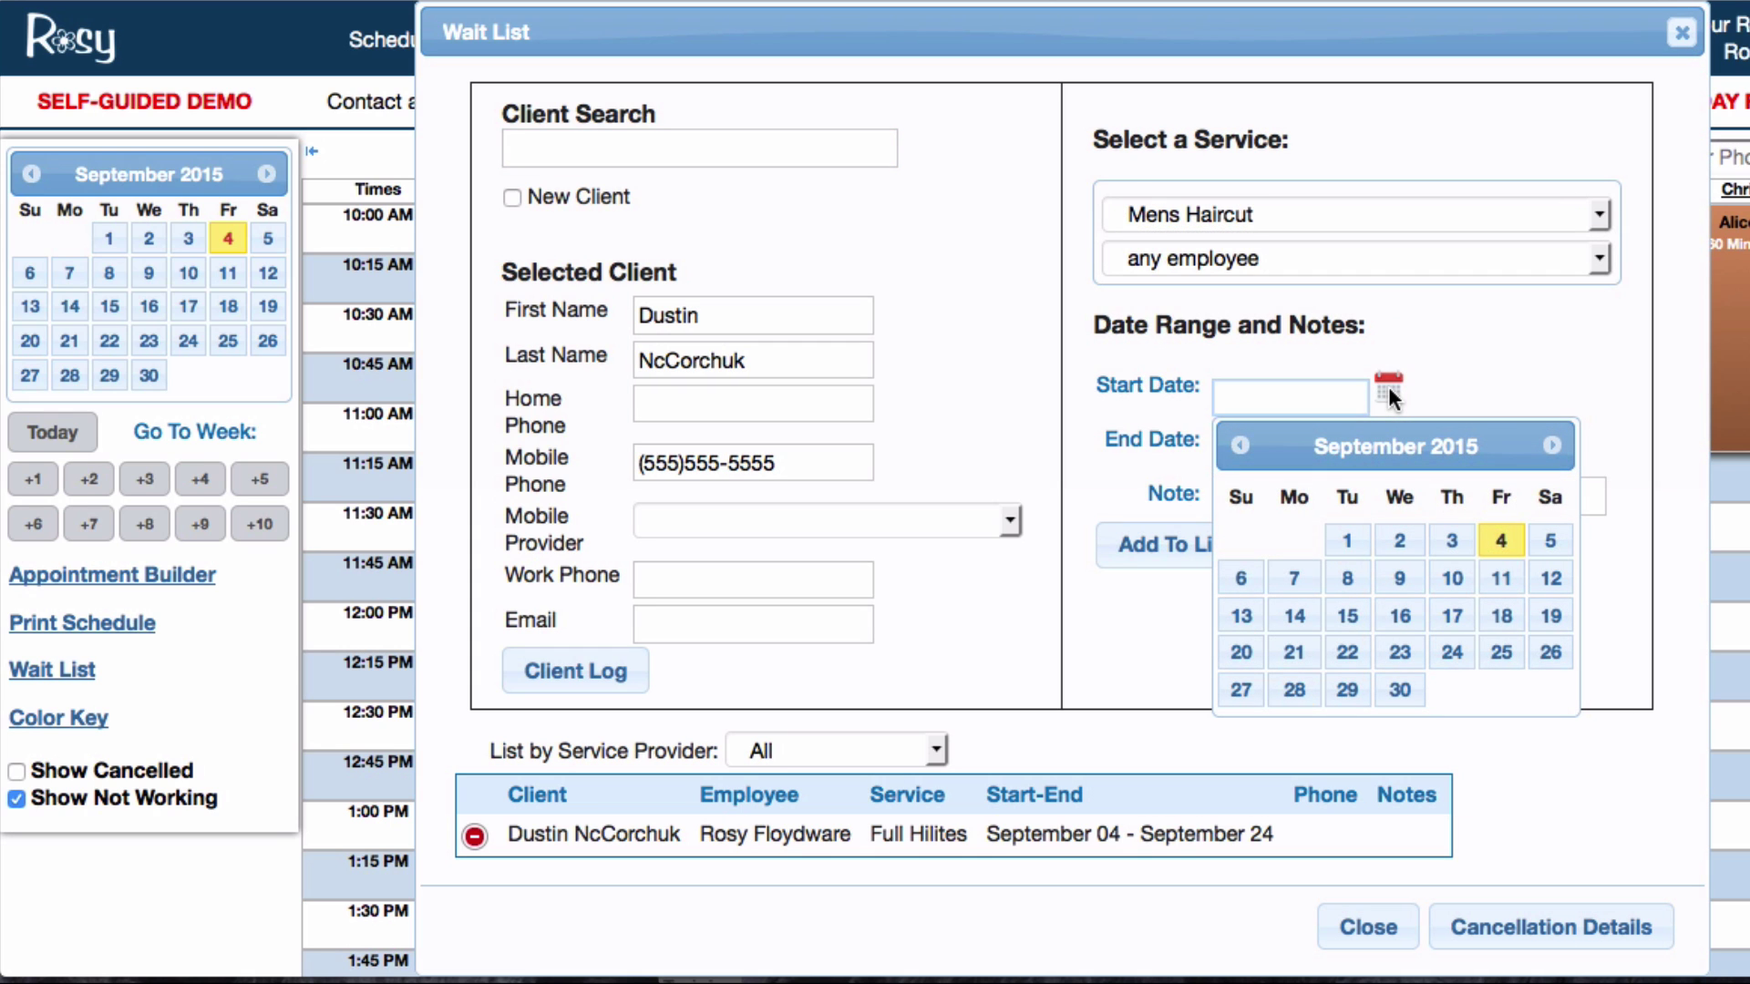
click(1497, 543)
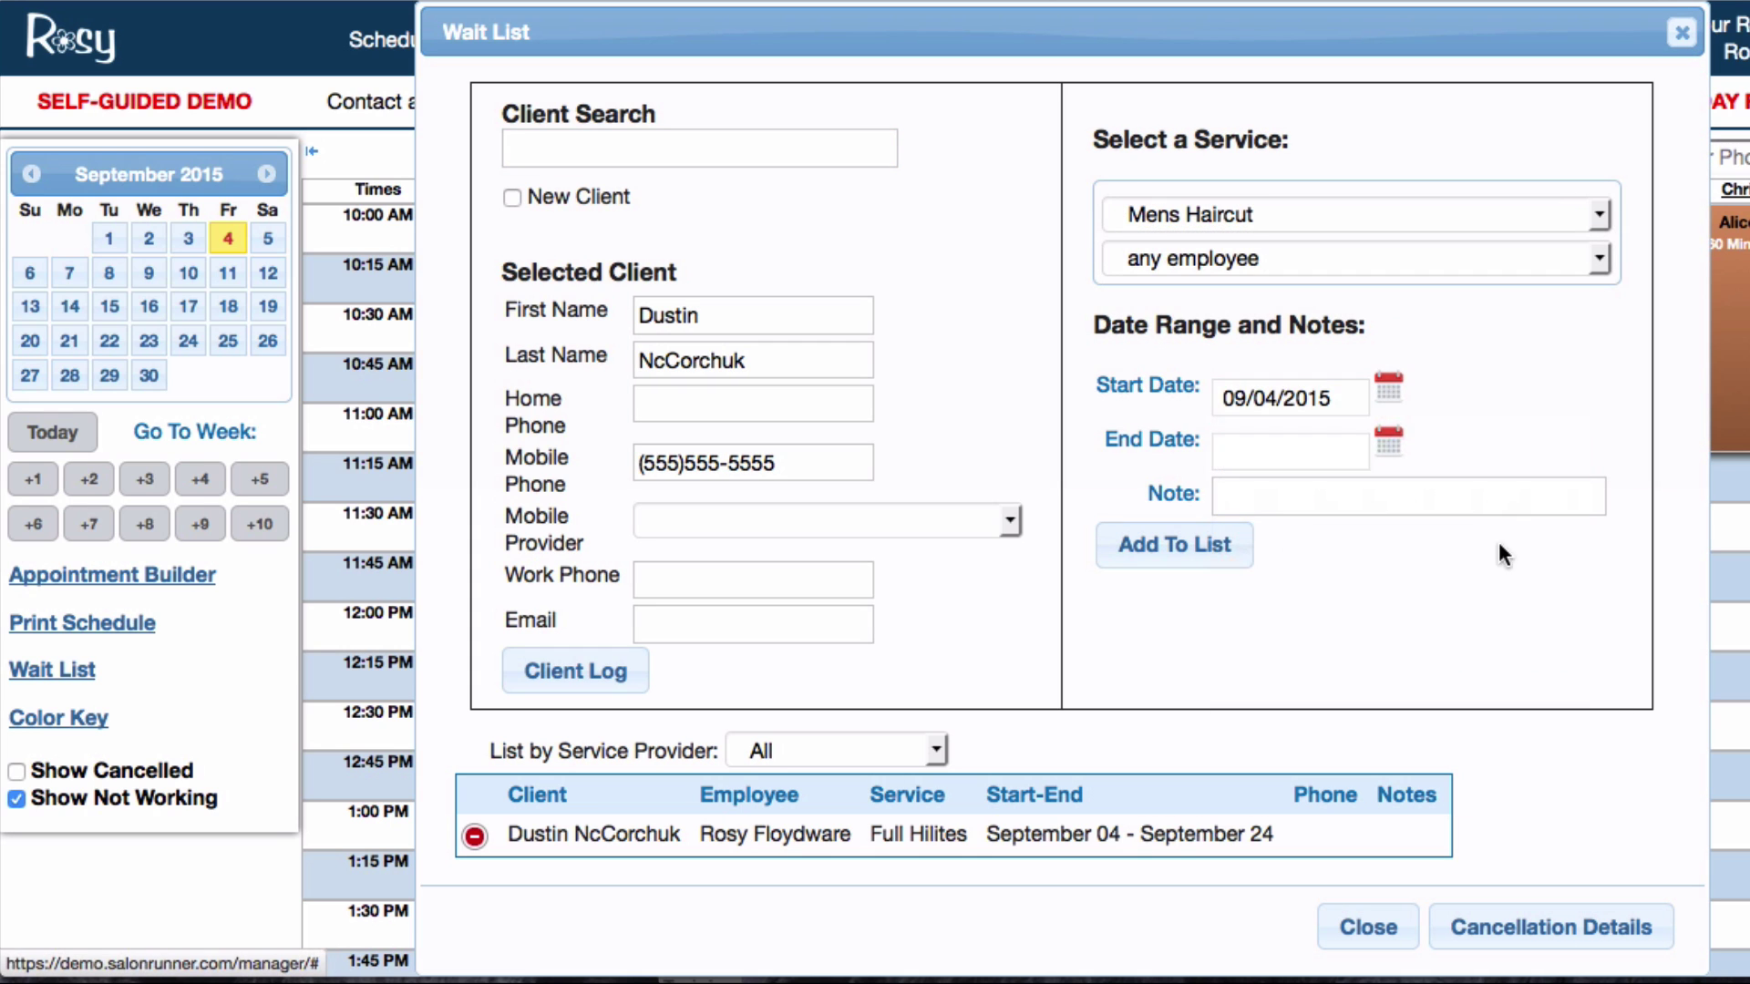
click(1385, 441)
click(1503, 638)
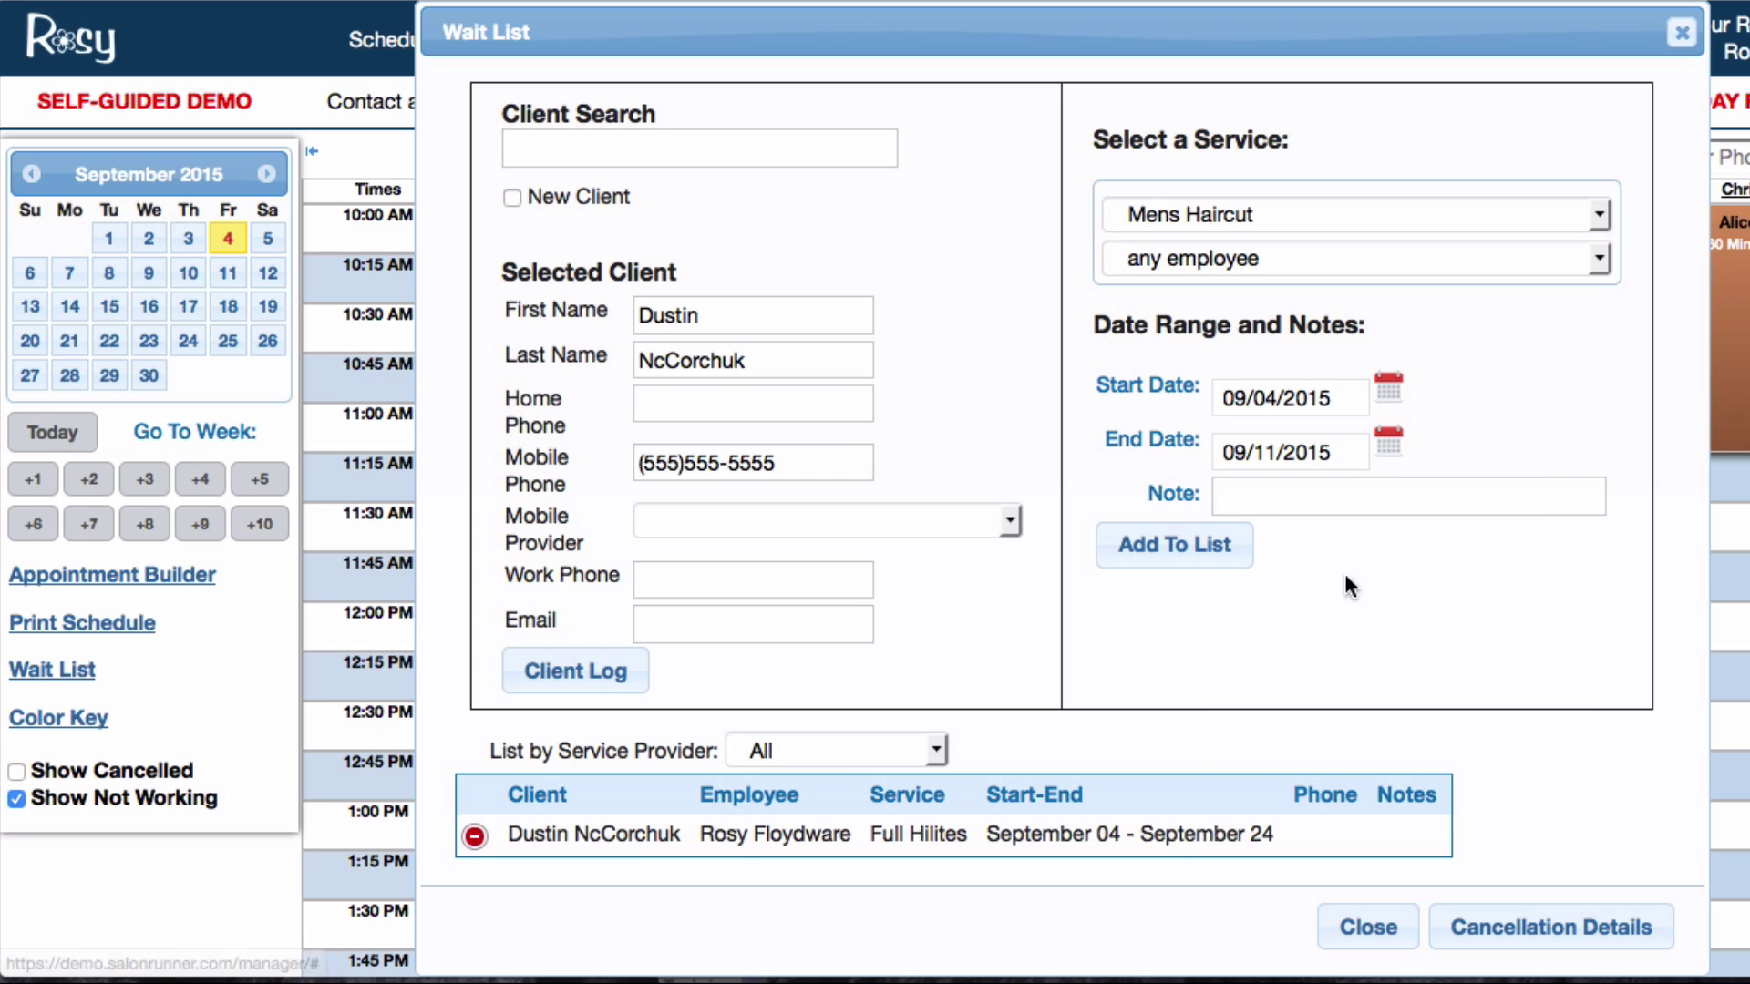
click(1181, 545)
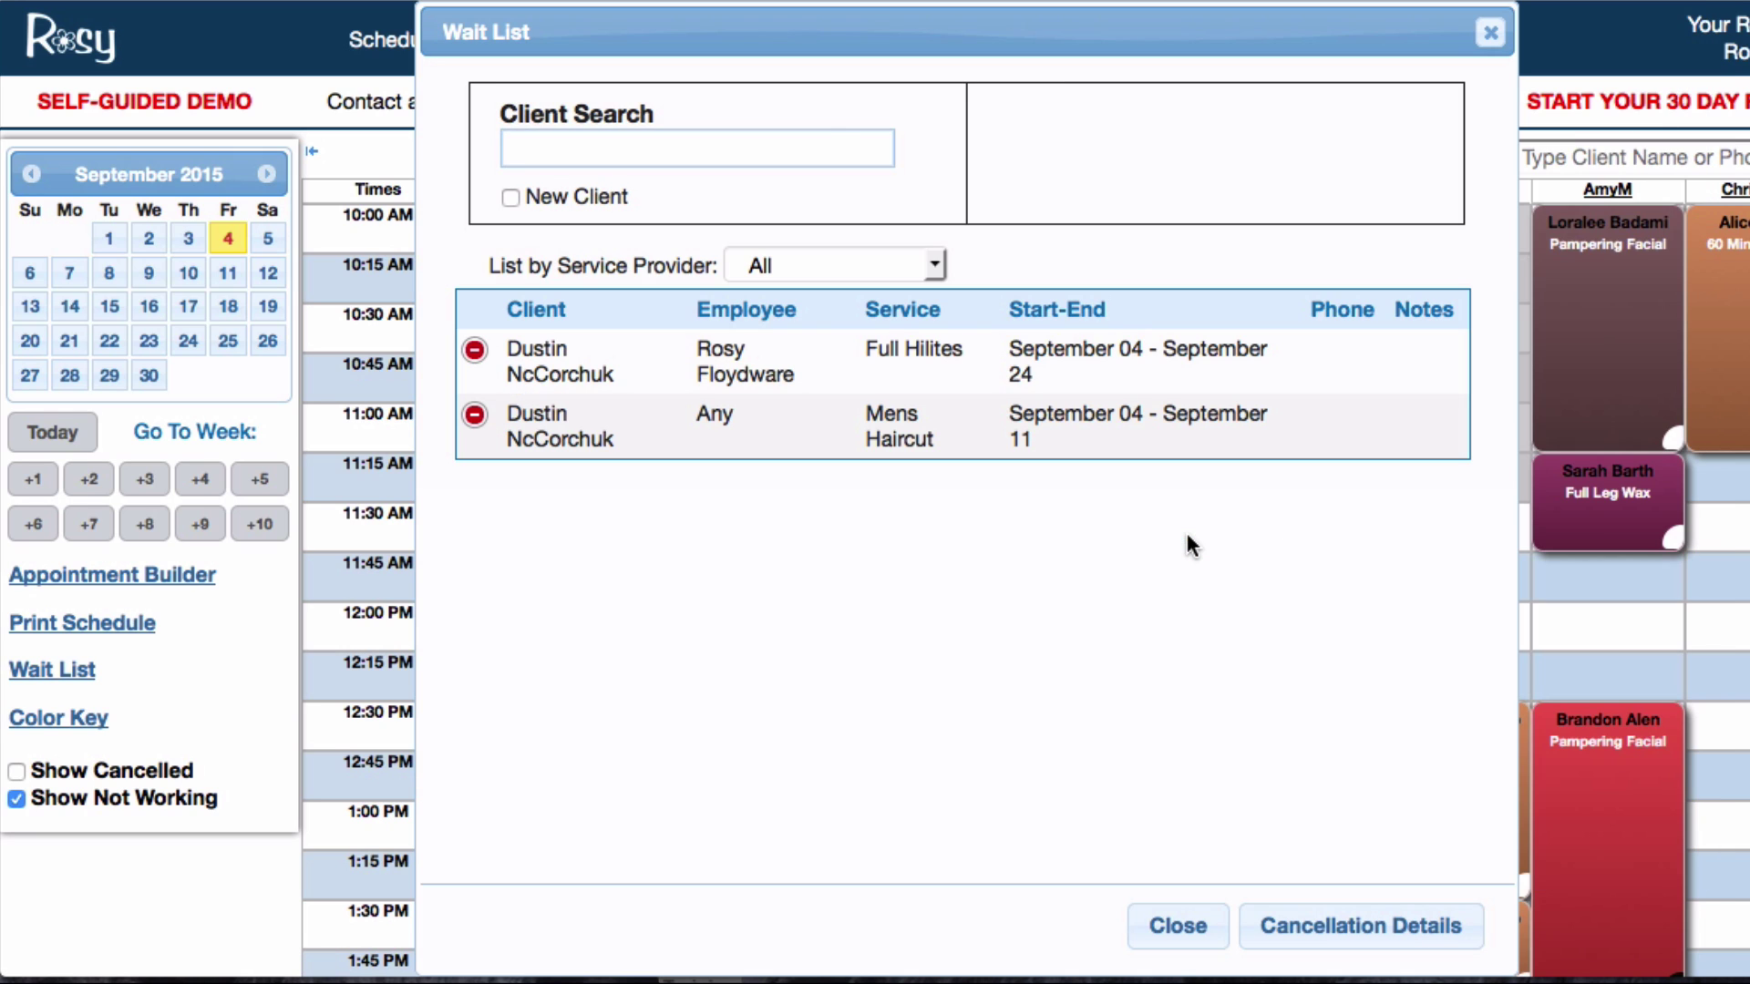
click(1177, 926)
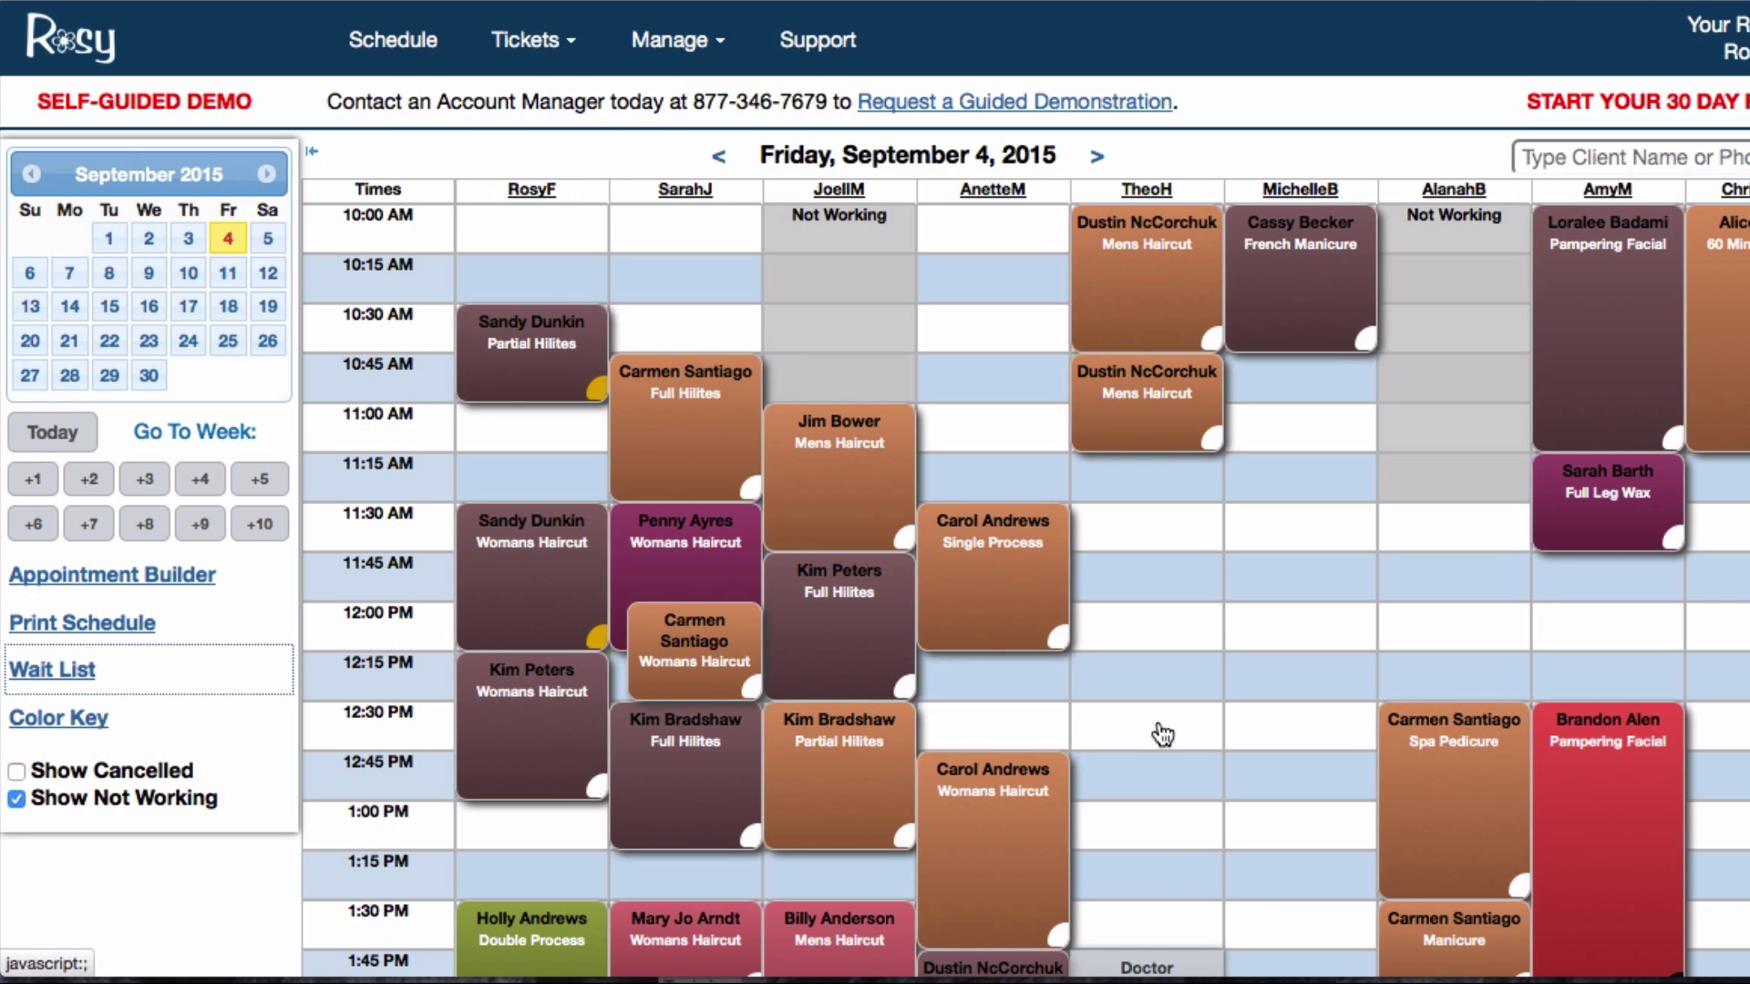
Cancel the second employee's 1:30 PM Womans Haircut as No Show and fill the gap with the wait-listed Mens Haircut client.
scroll(1156, 730, down, 3)
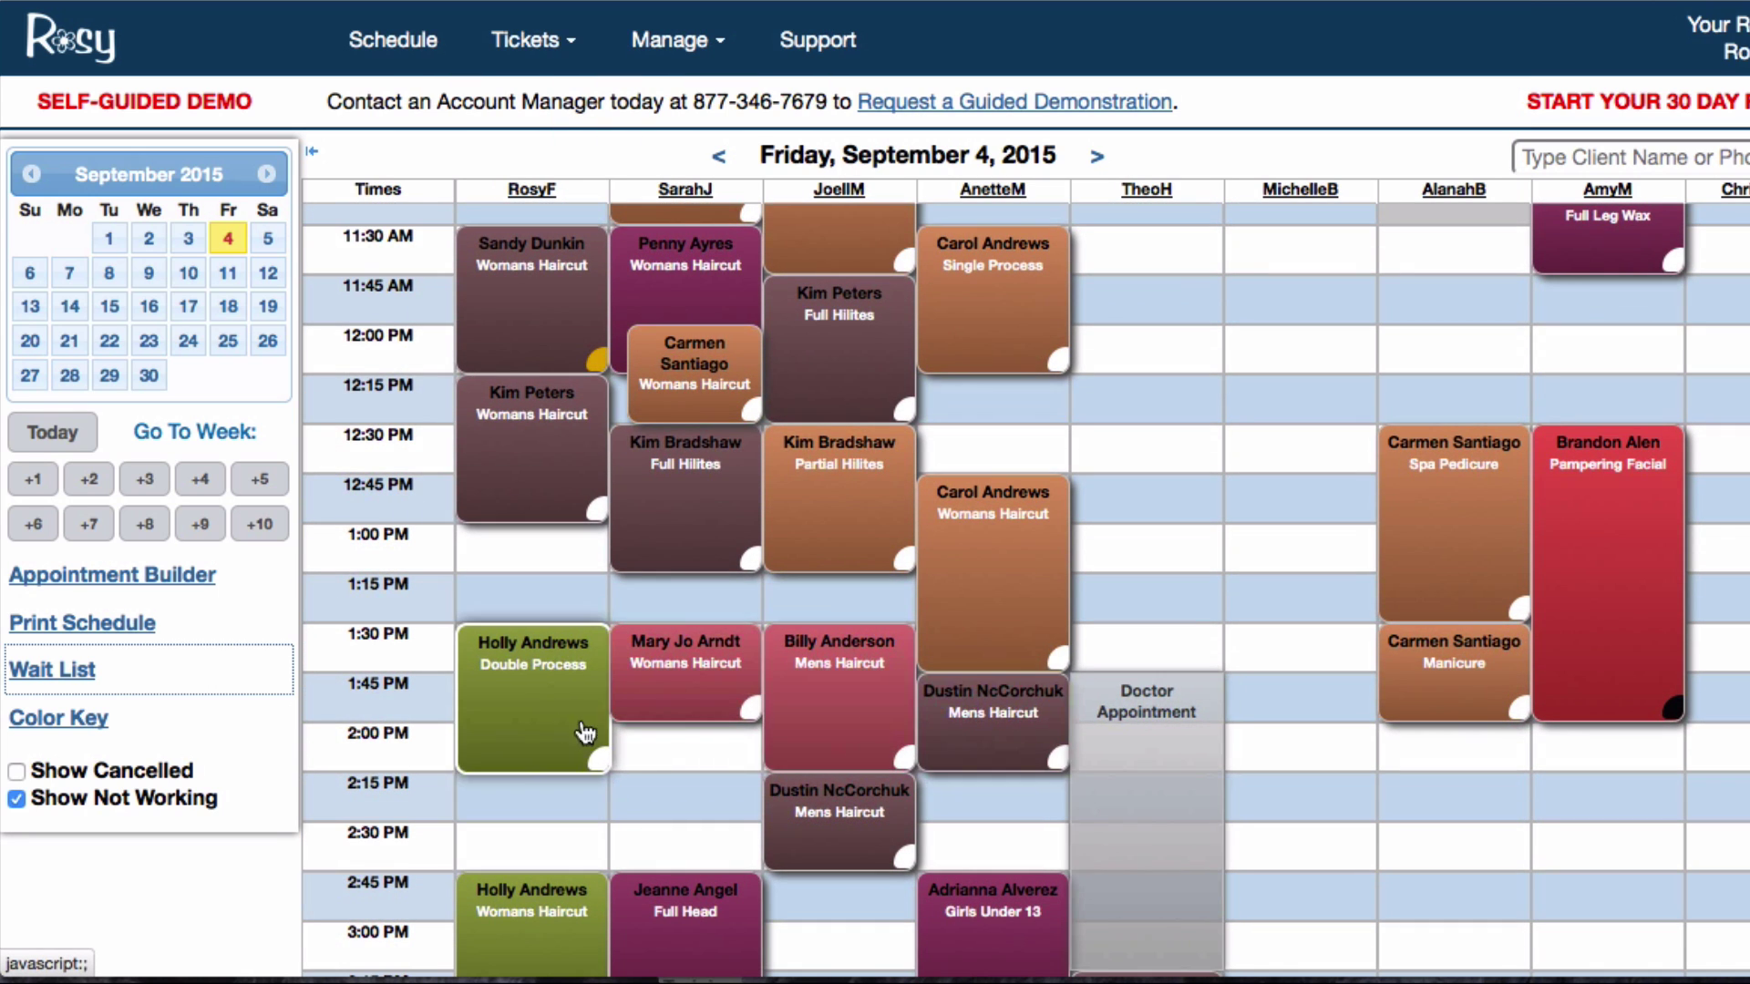
scroll(713, 729, down, 2)
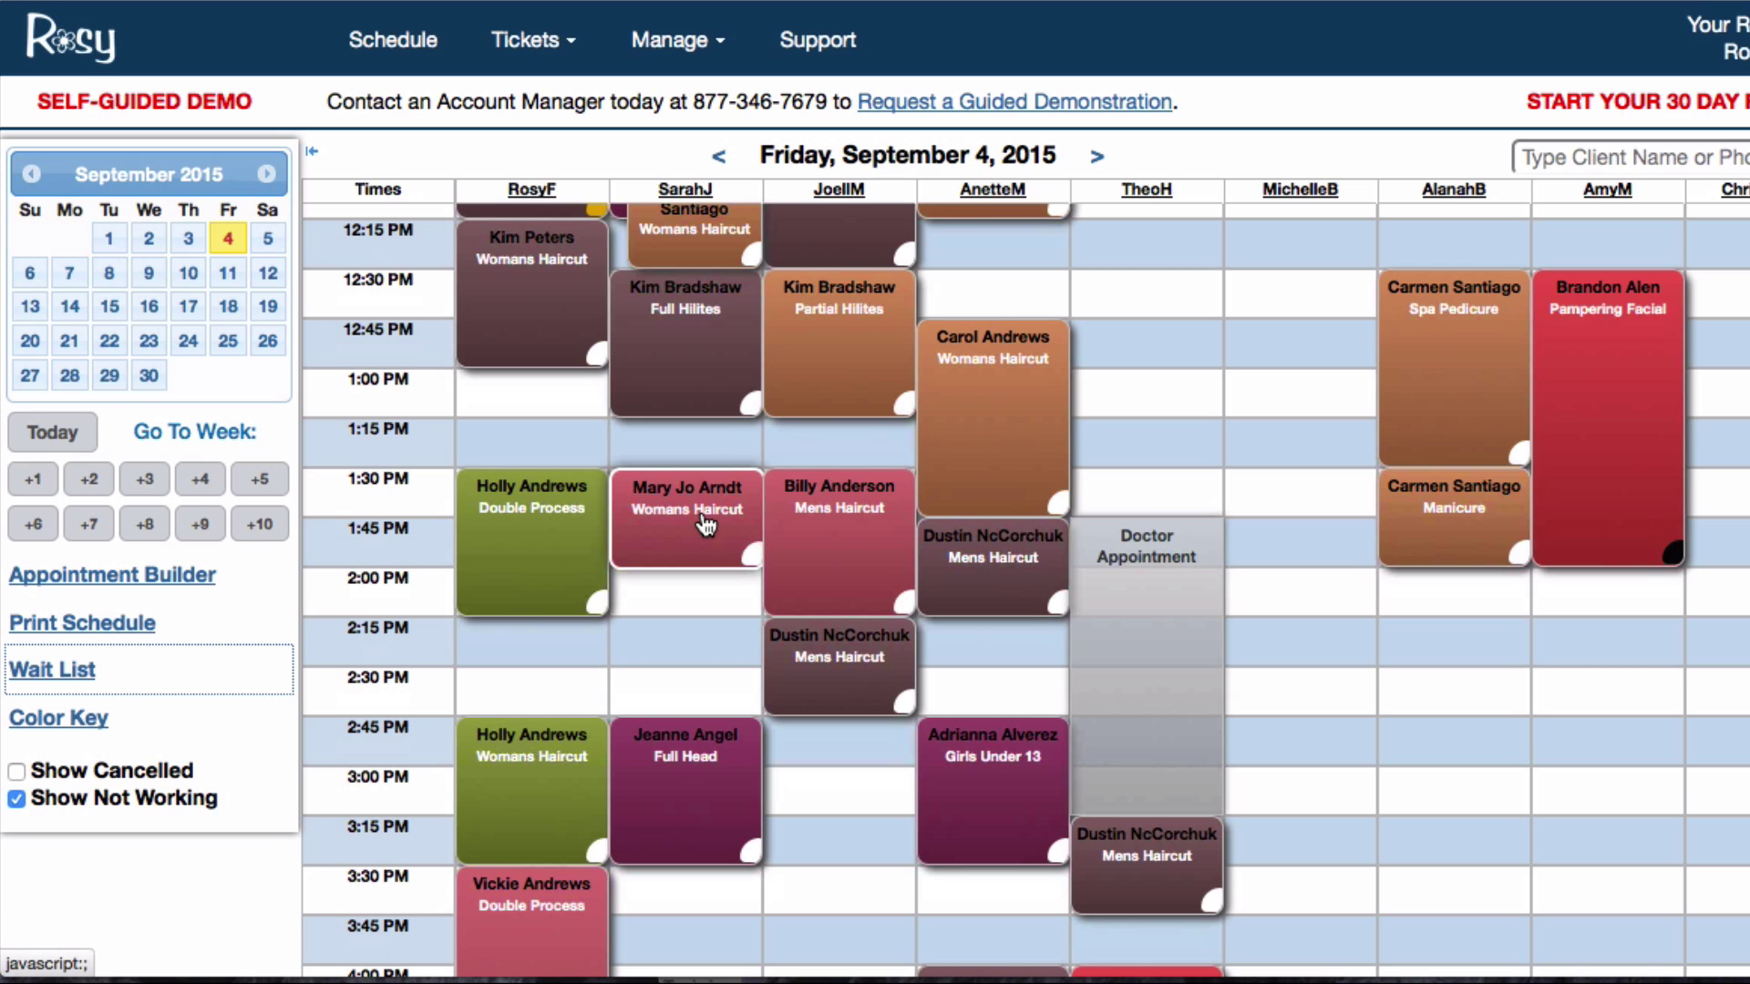
click(703, 522)
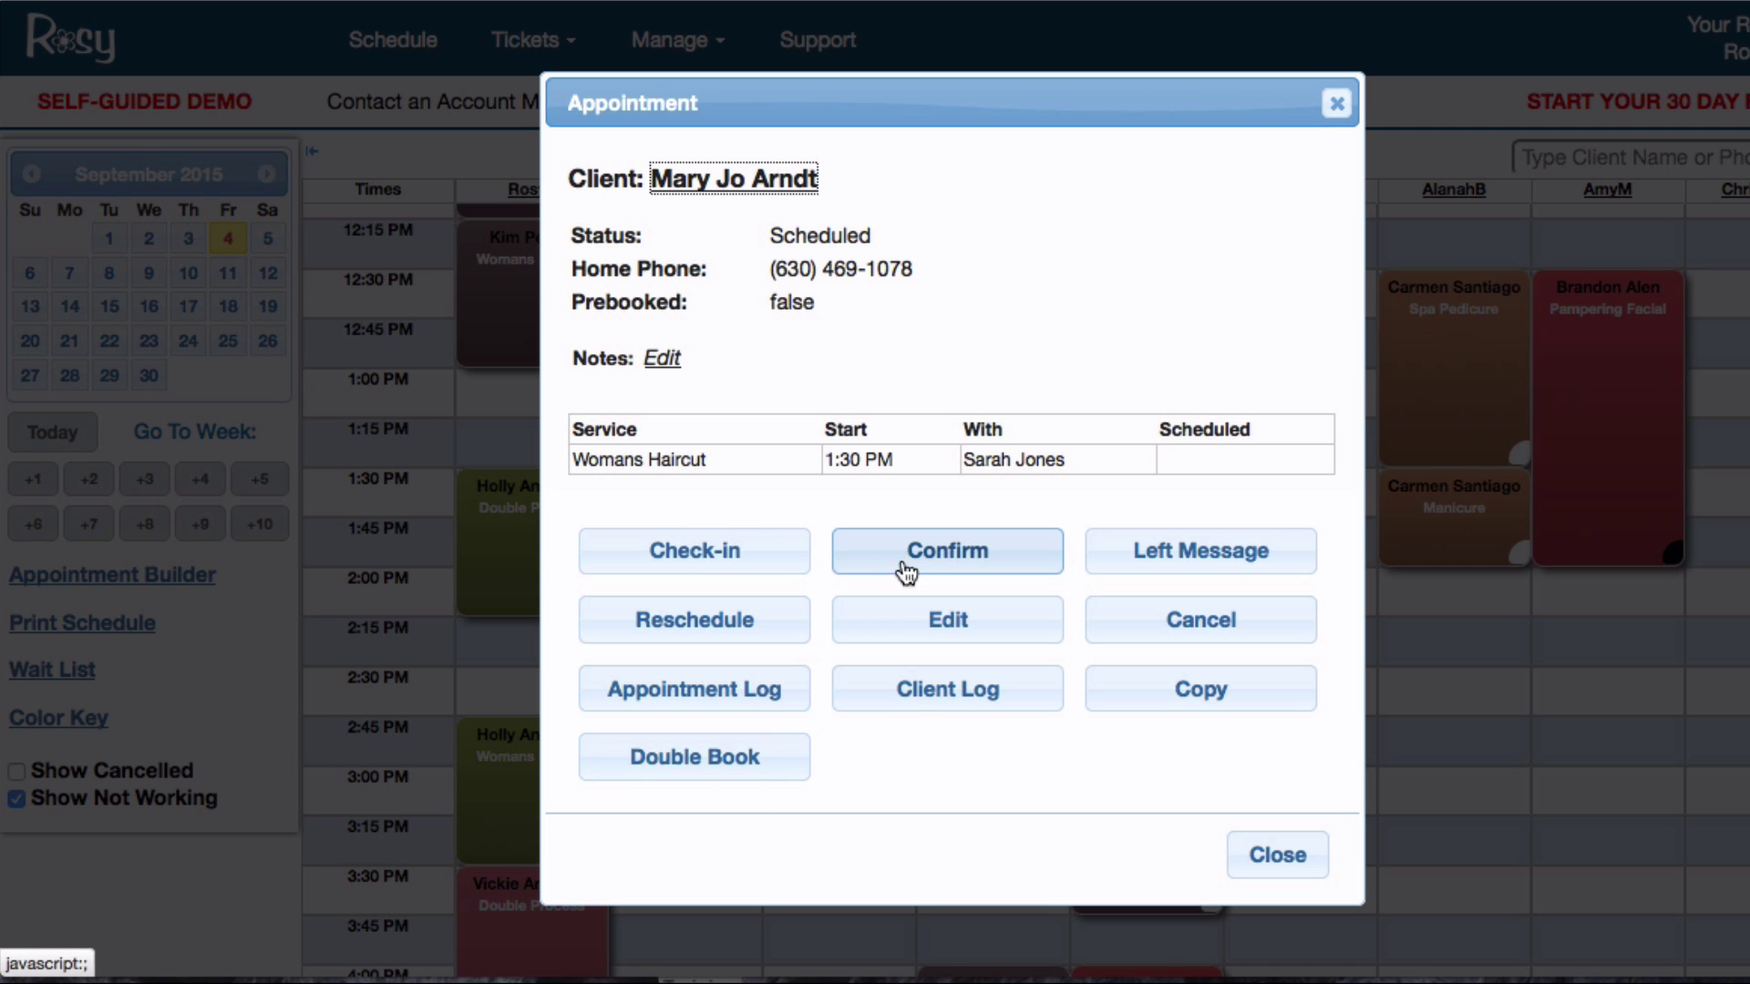
click(1140, 618)
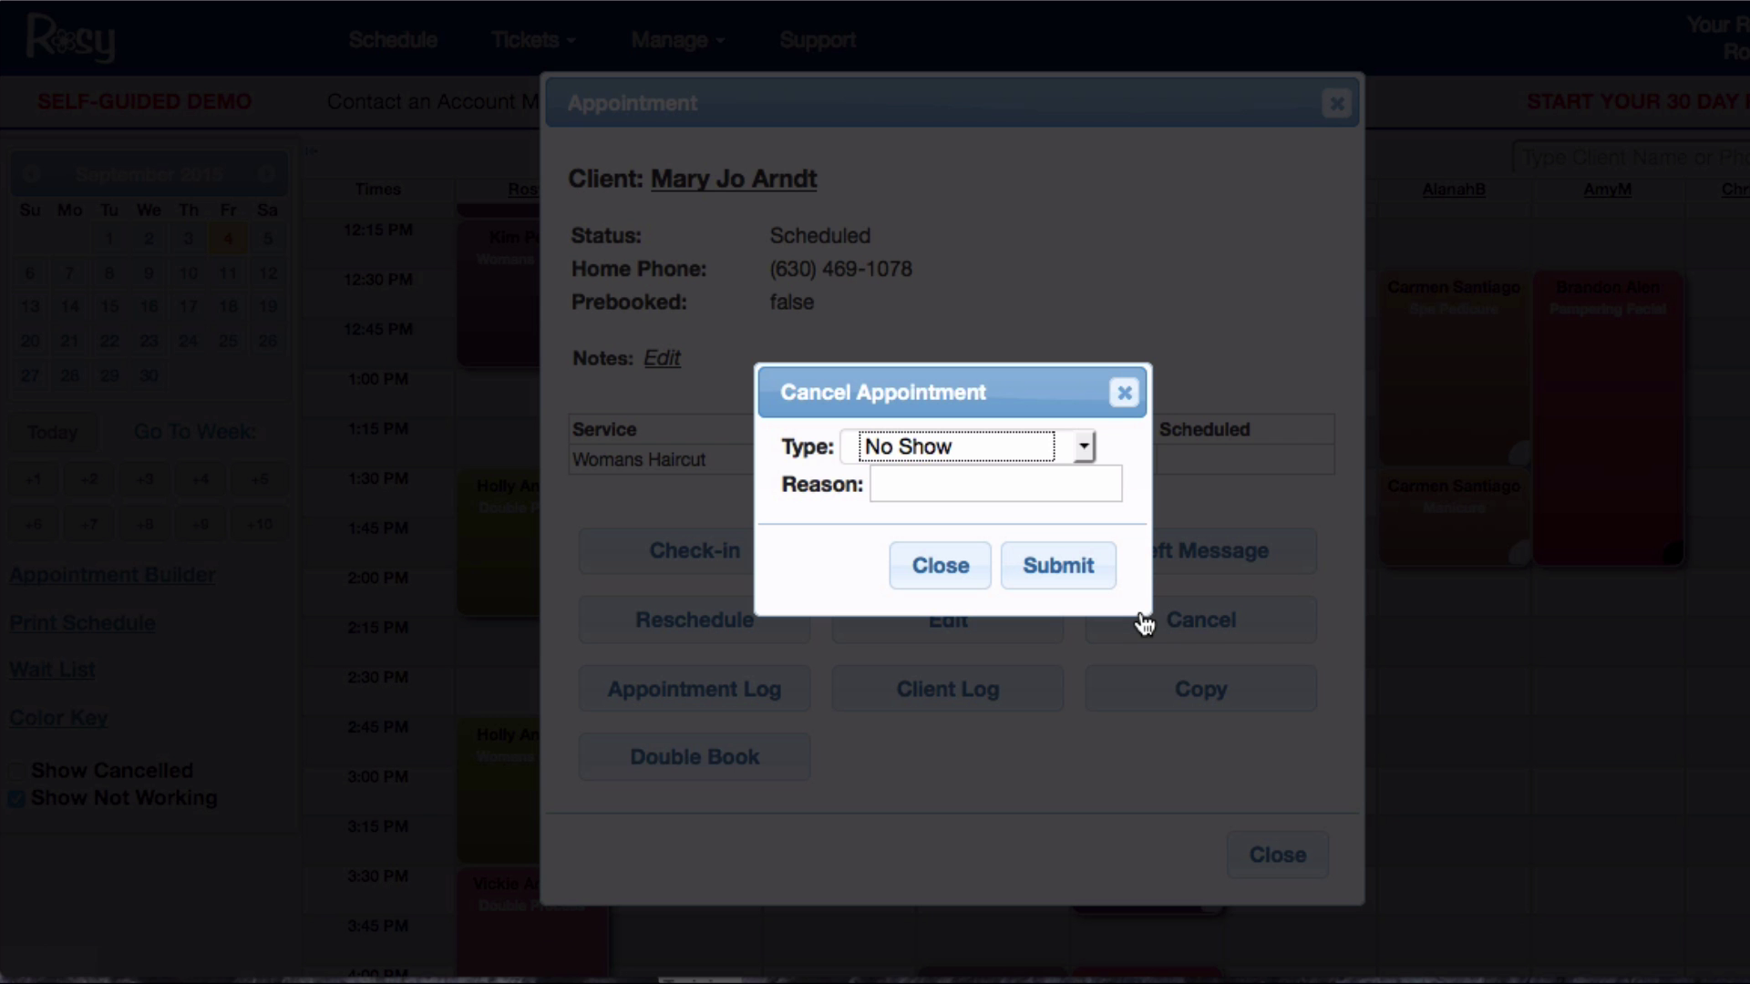
click(1057, 567)
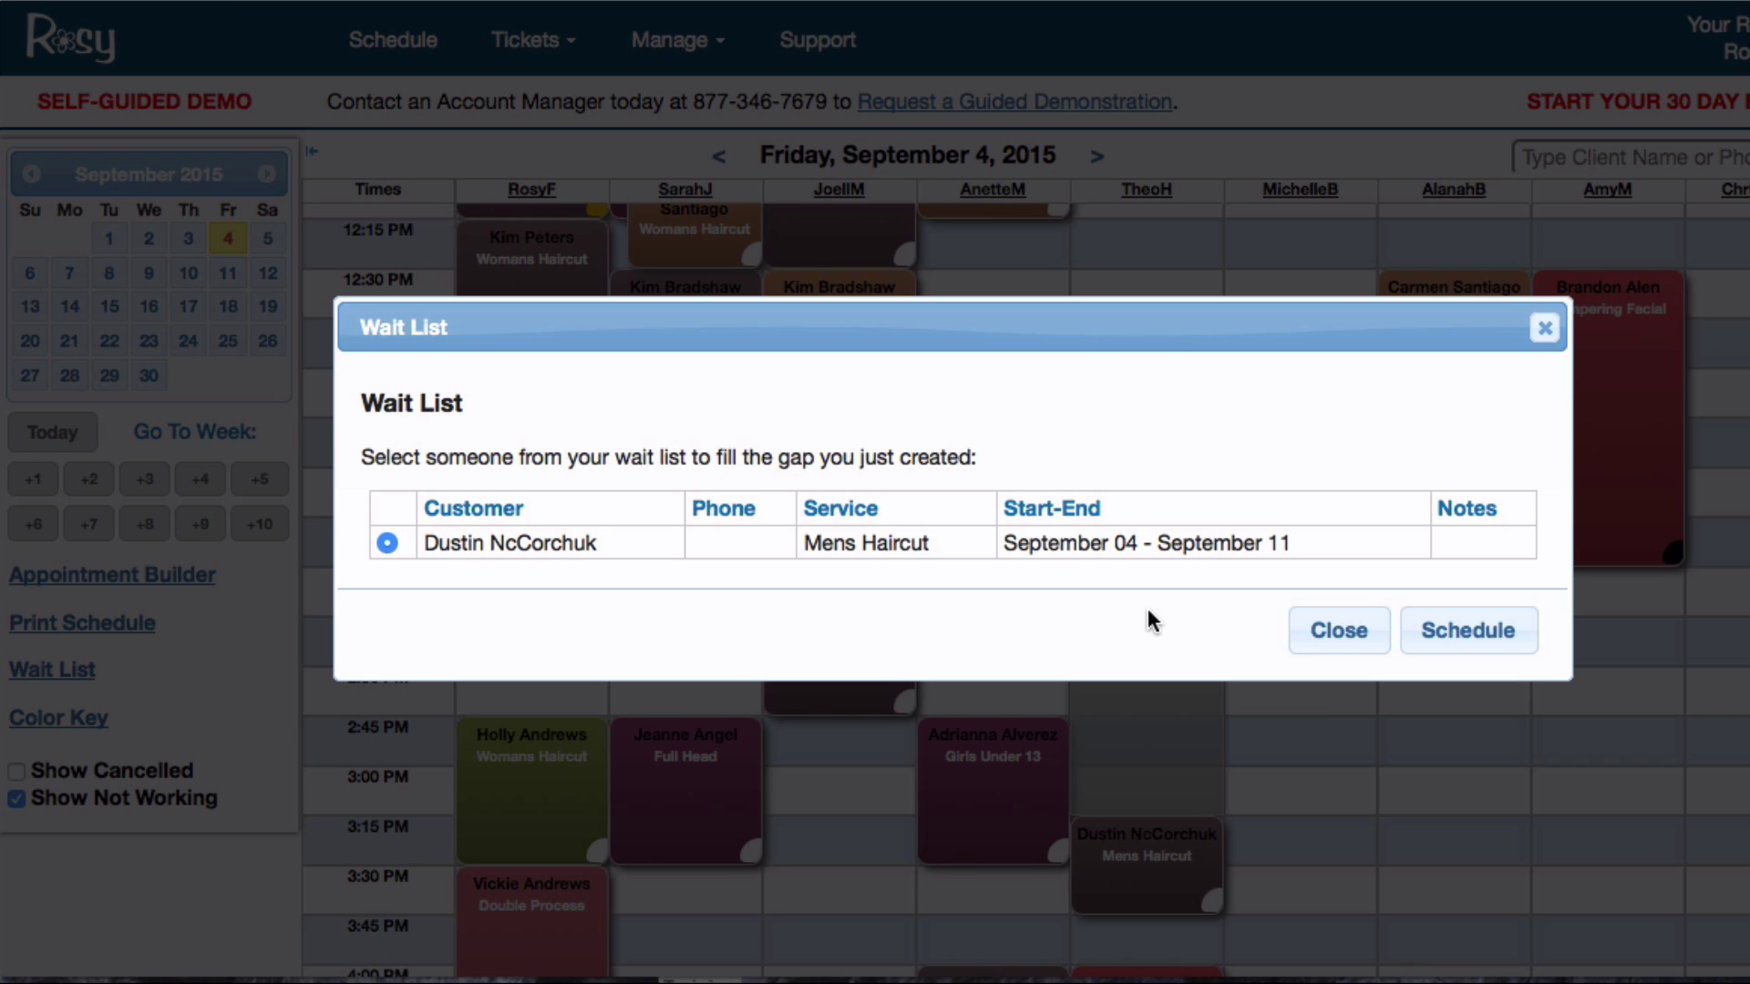
click(1453, 636)
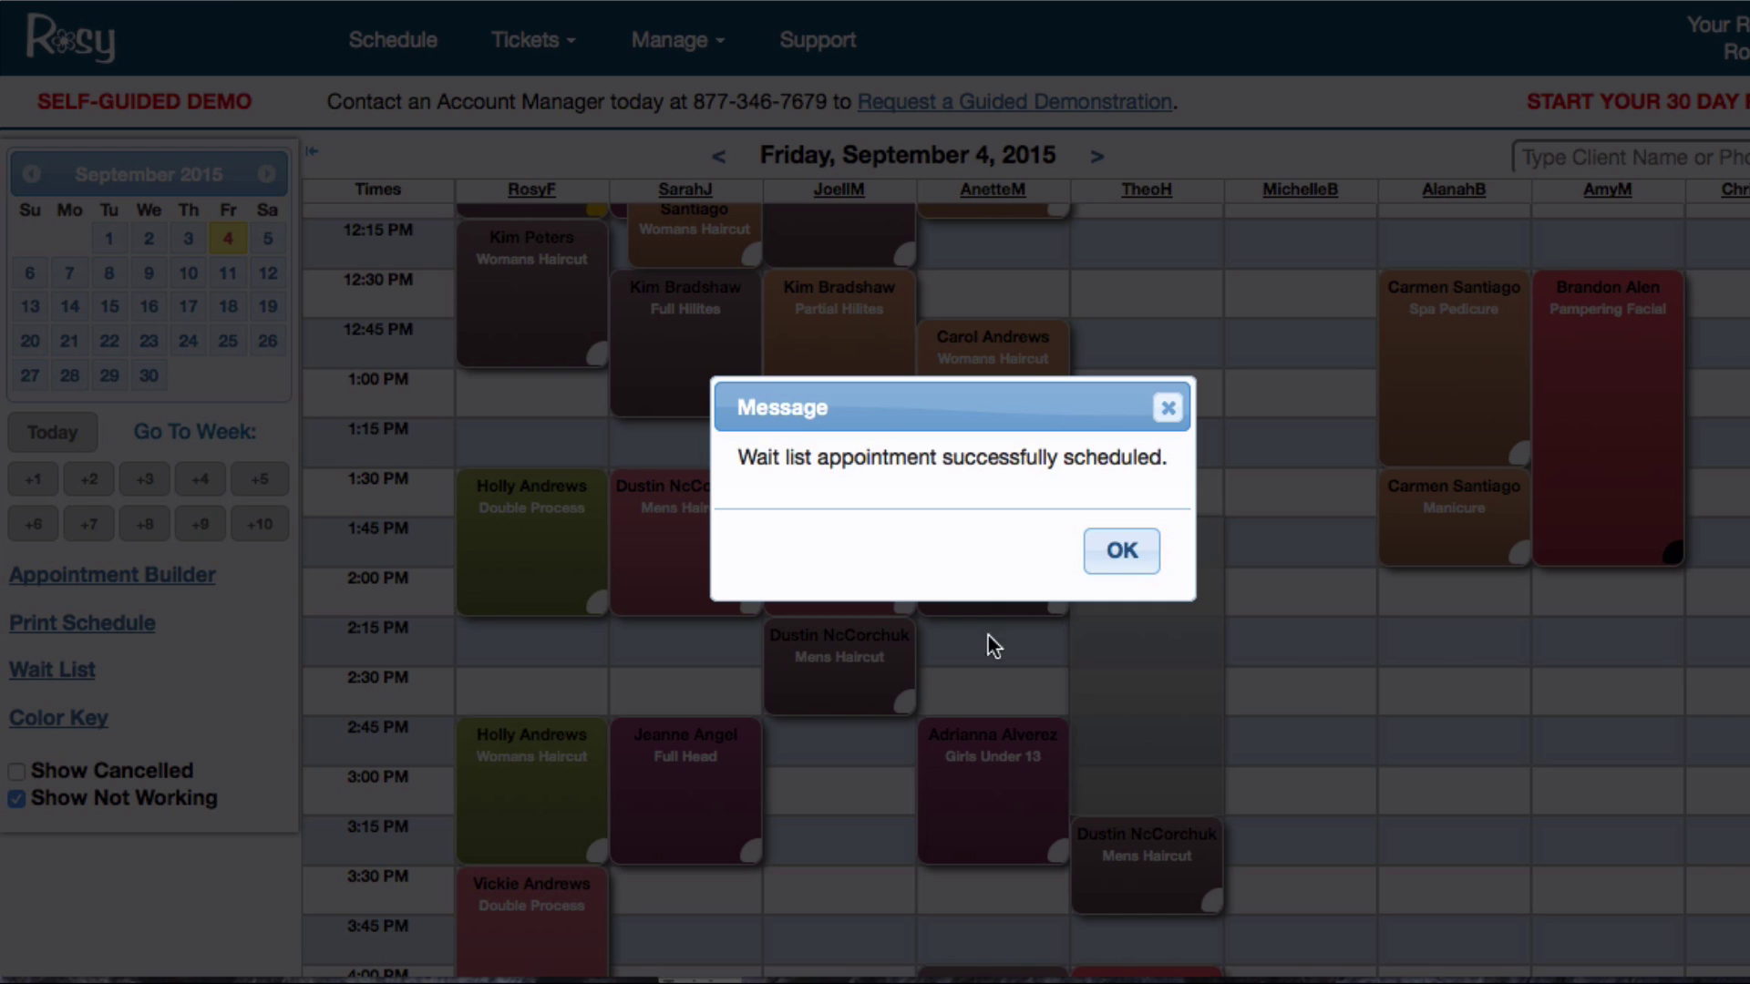
click(1121, 551)
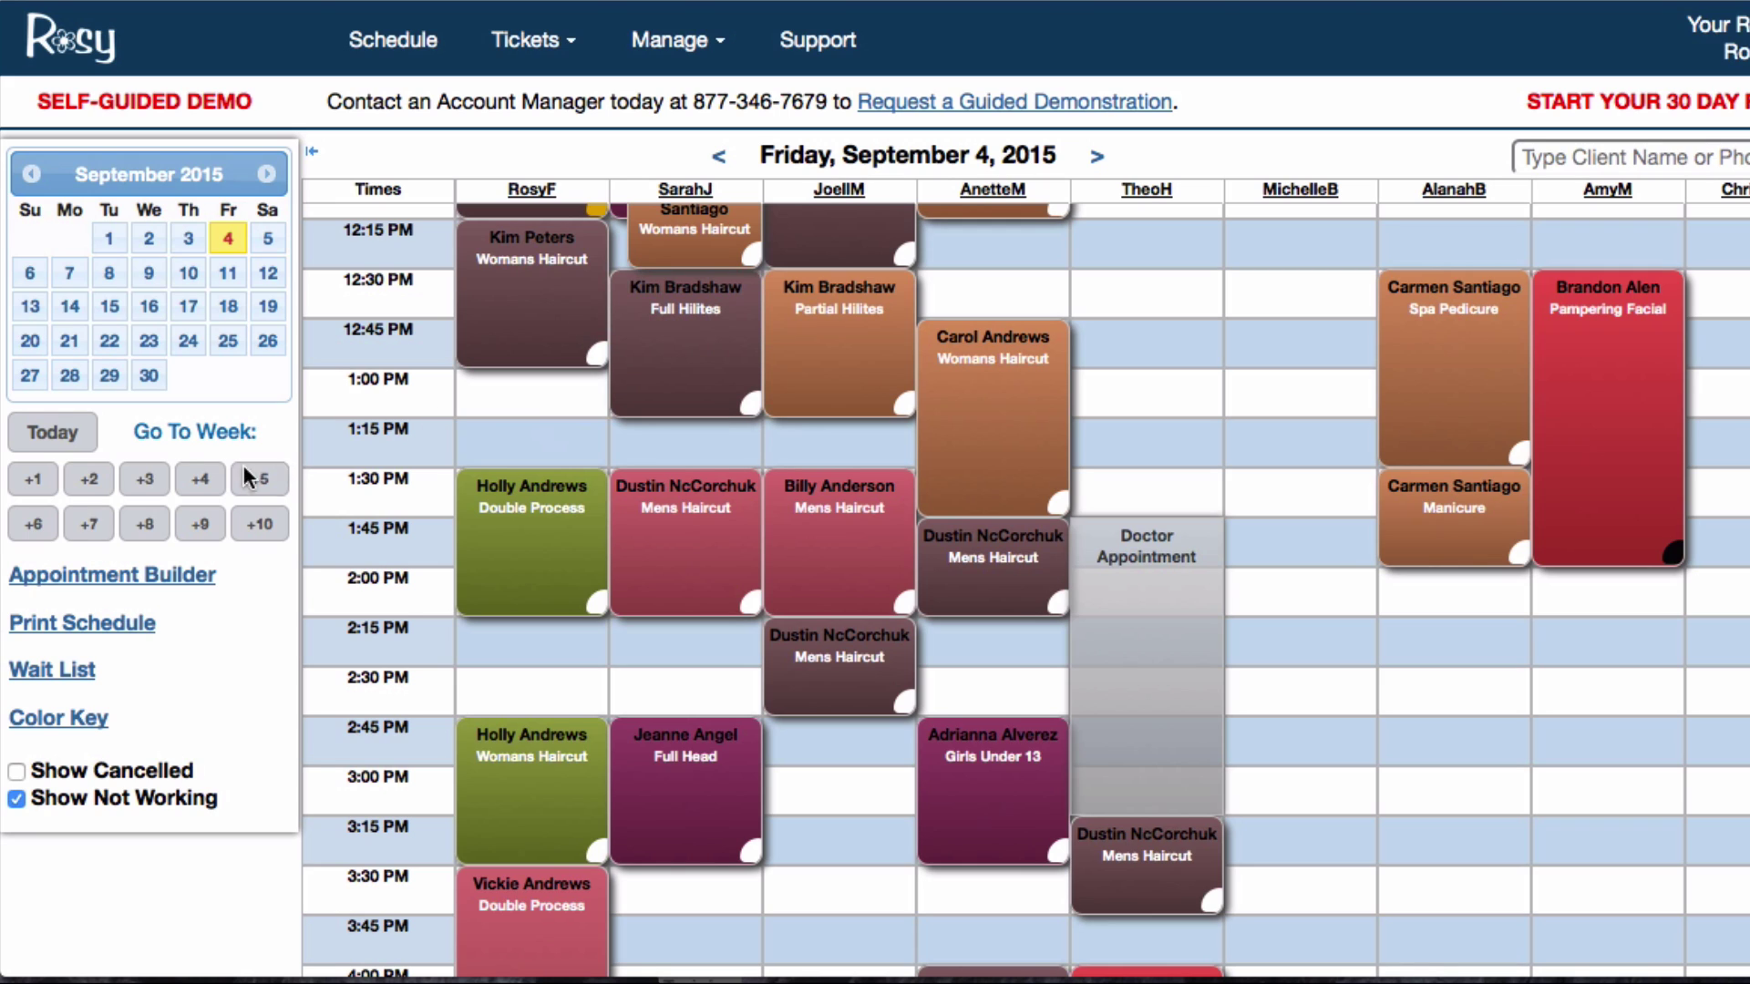
Jump the schedule three weeks ahead to September 25, 2015 and examine the time of the Mens Haircut appointment there.
click(145, 489)
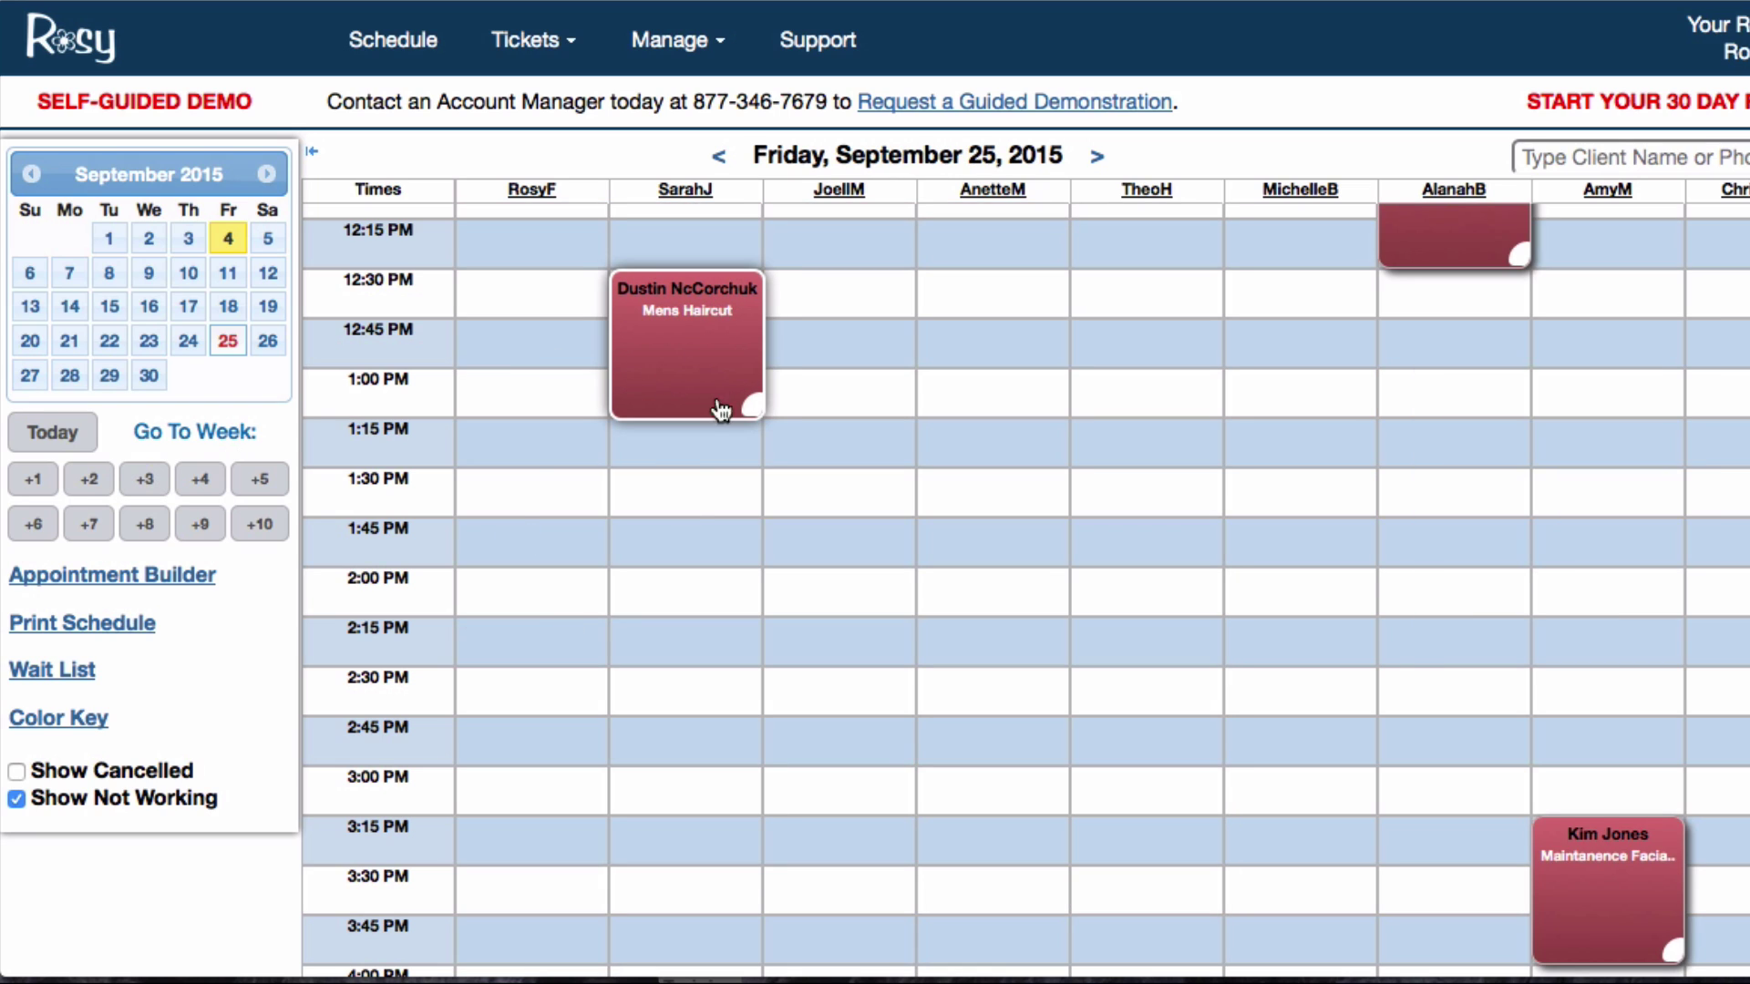
mouse_move(674, 351)
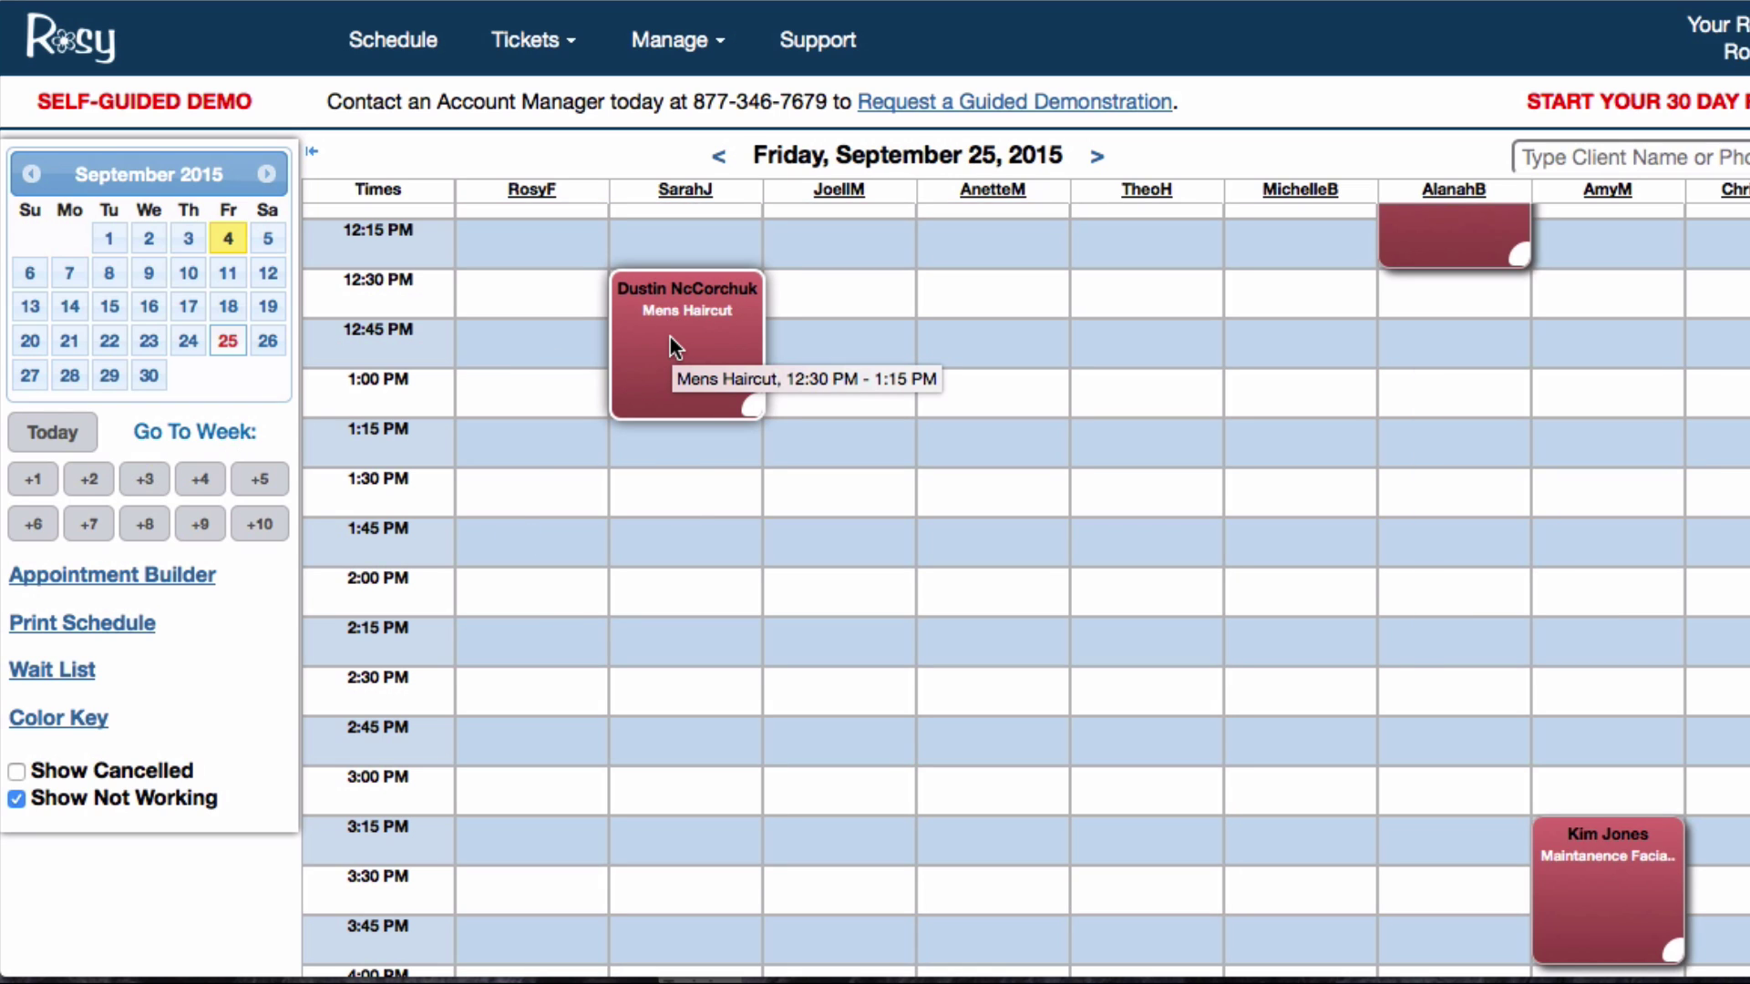